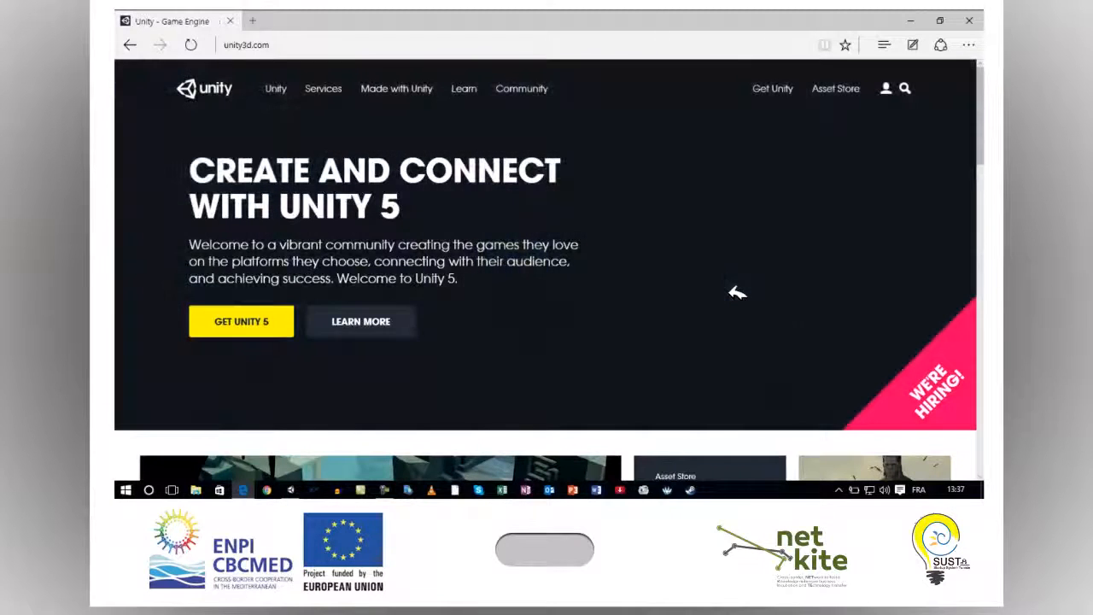
# Step: Open the Create Account page from the account options on the Unity website
pyautogui.click(345, 45)
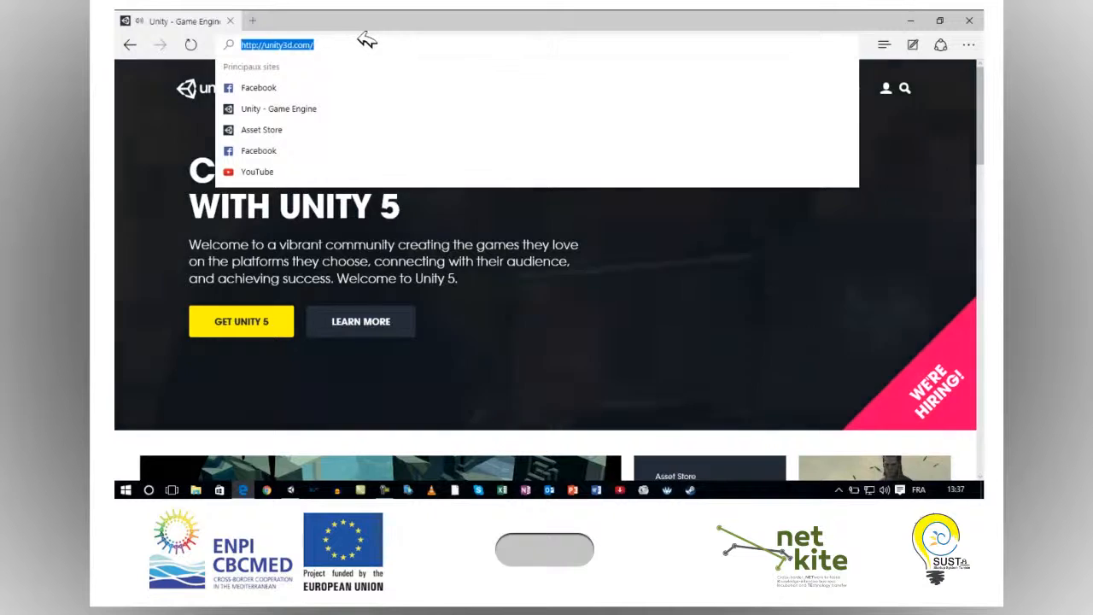
pyautogui.click(693, 245)
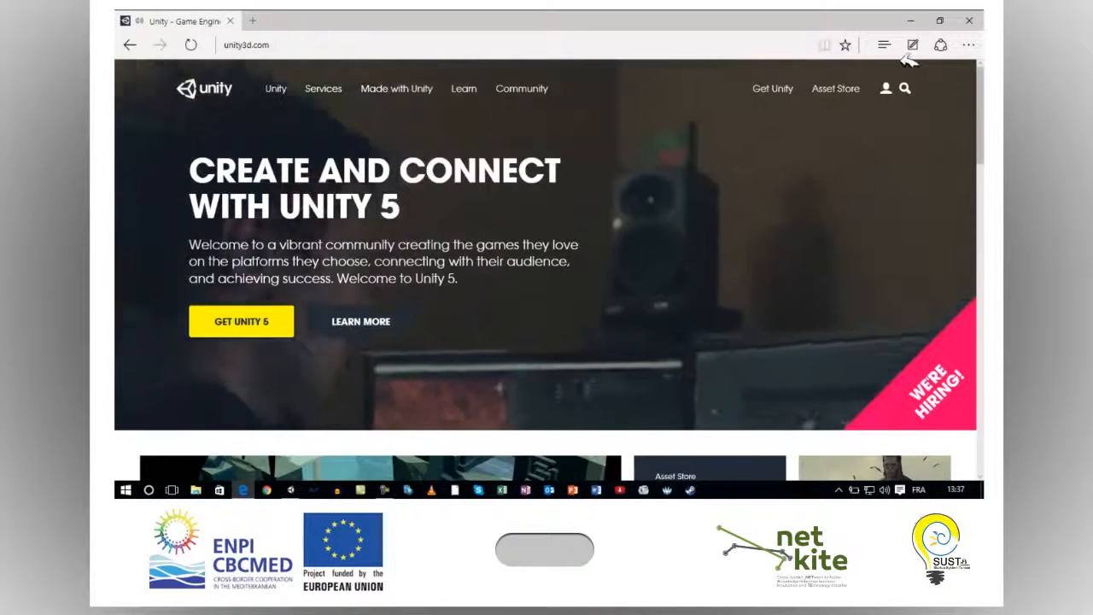
pyautogui.click(893, 86)
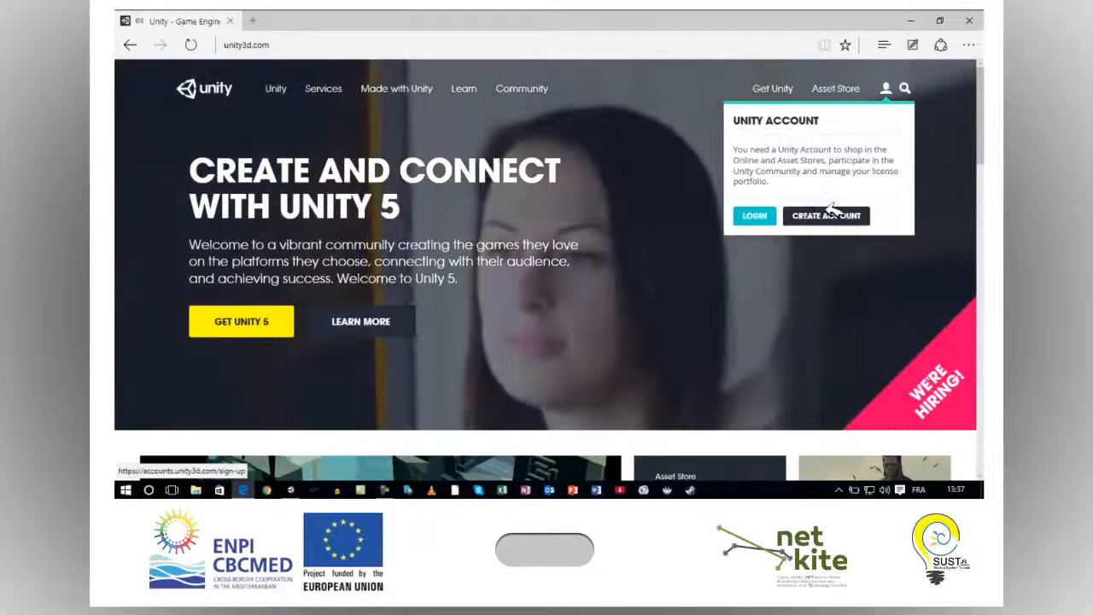
pyautogui.click(827, 215)
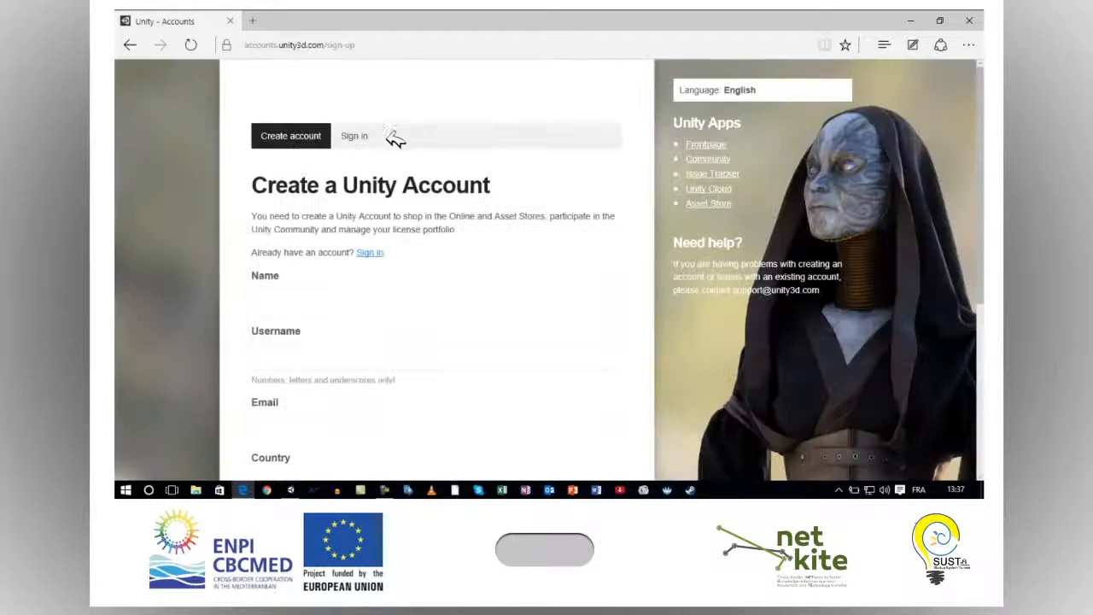
# Step: Review the Unity account sign-up form, from the name and e-mail fields down to the security question and terms
pyautogui.scroll(-3, 440, 171)
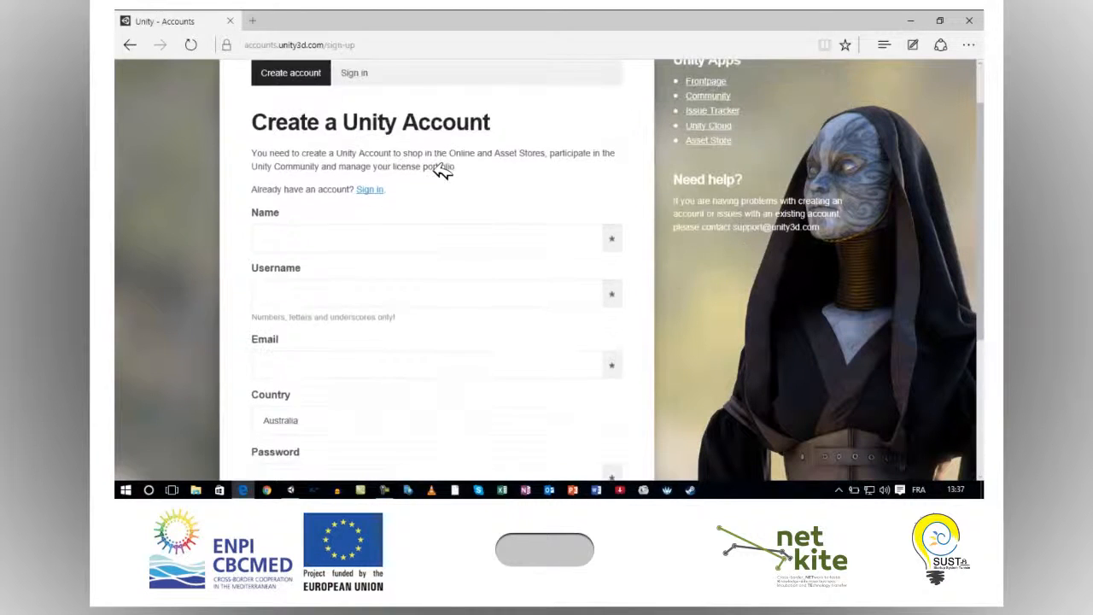
pyautogui.scroll(3, 440, 171)
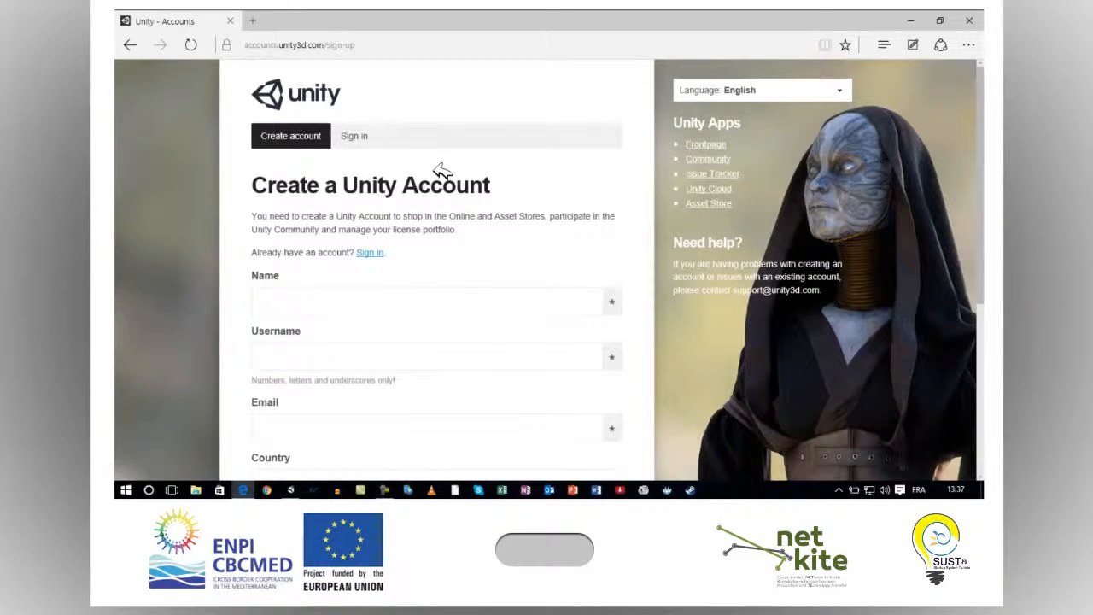
pyautogui.scroll(-1, 440, 171)
pyautogui.scroll(-1, 440, 170)
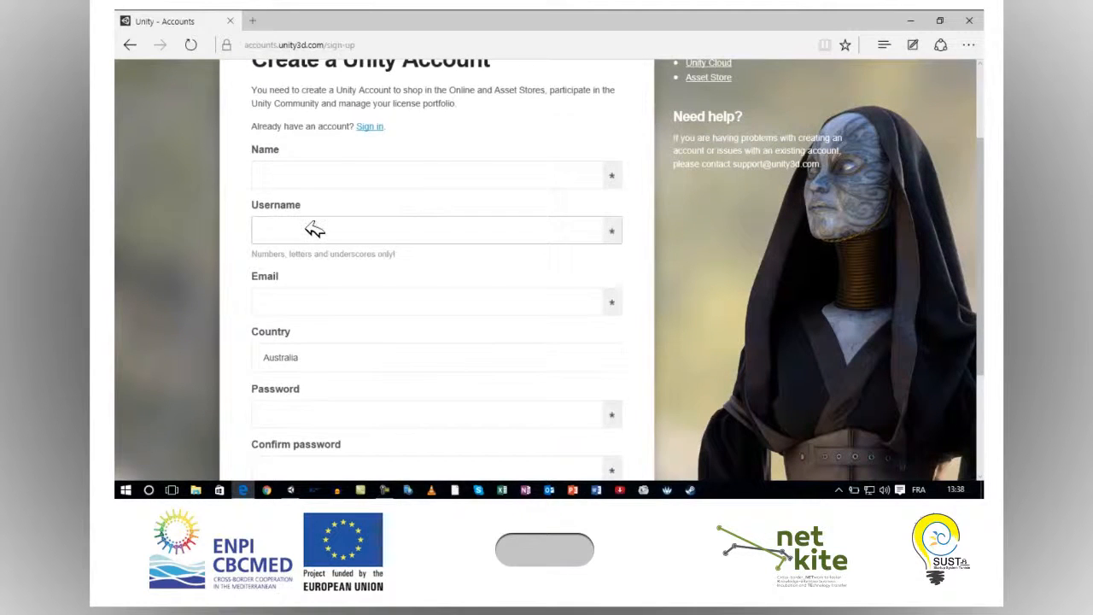
pyautogui.scroll(-1, 314, 228)
pyautogui.scroll(-1, 310, 295)
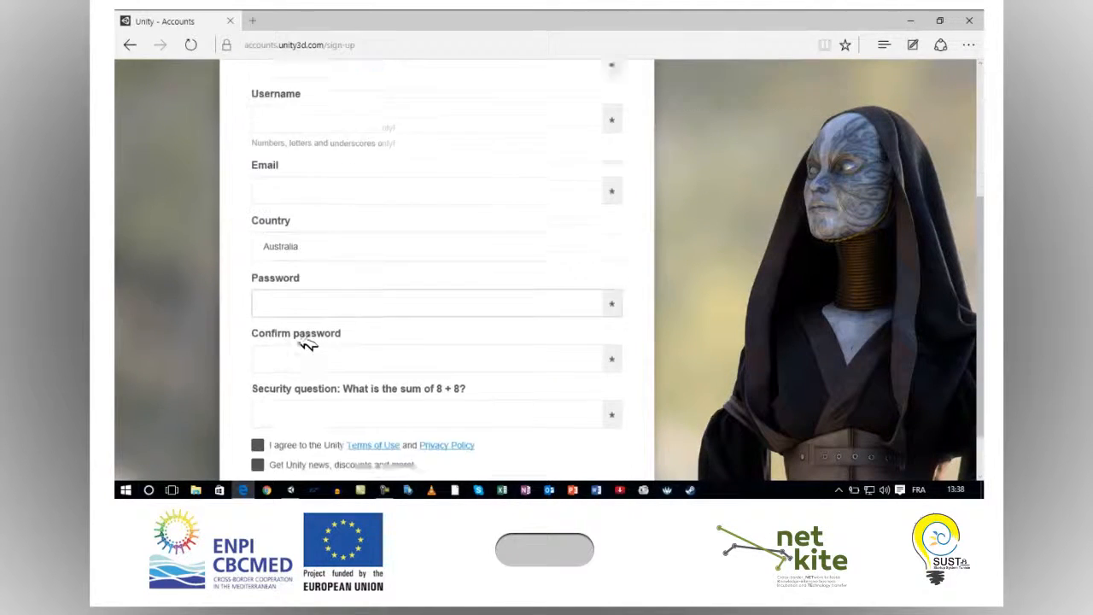
pyautogui.scroll(-1, 326, 321)
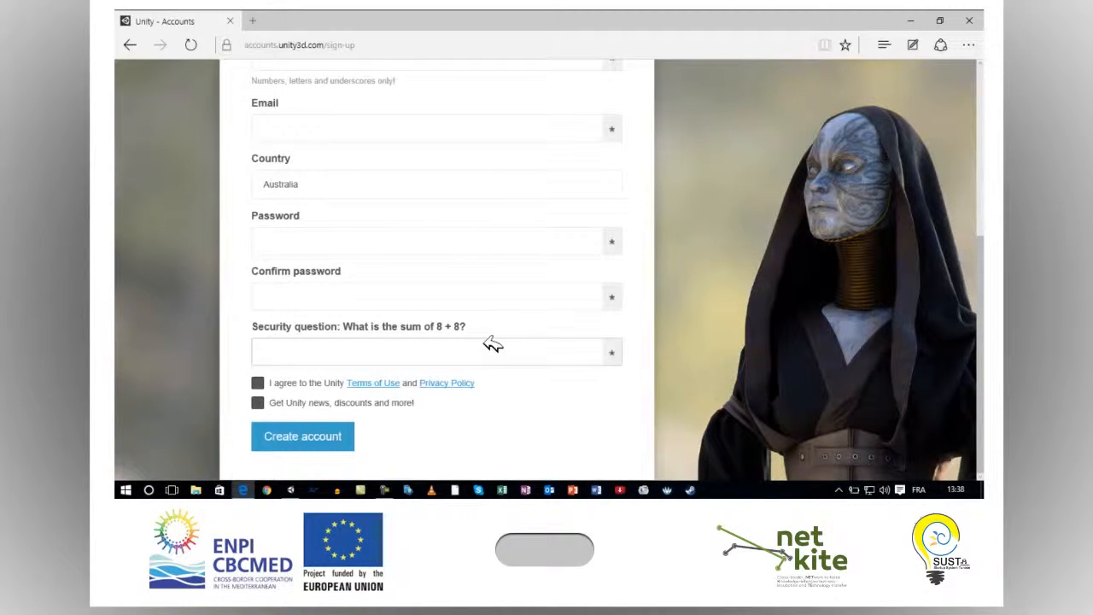
pyautogui.scroll(4, 487, 295)
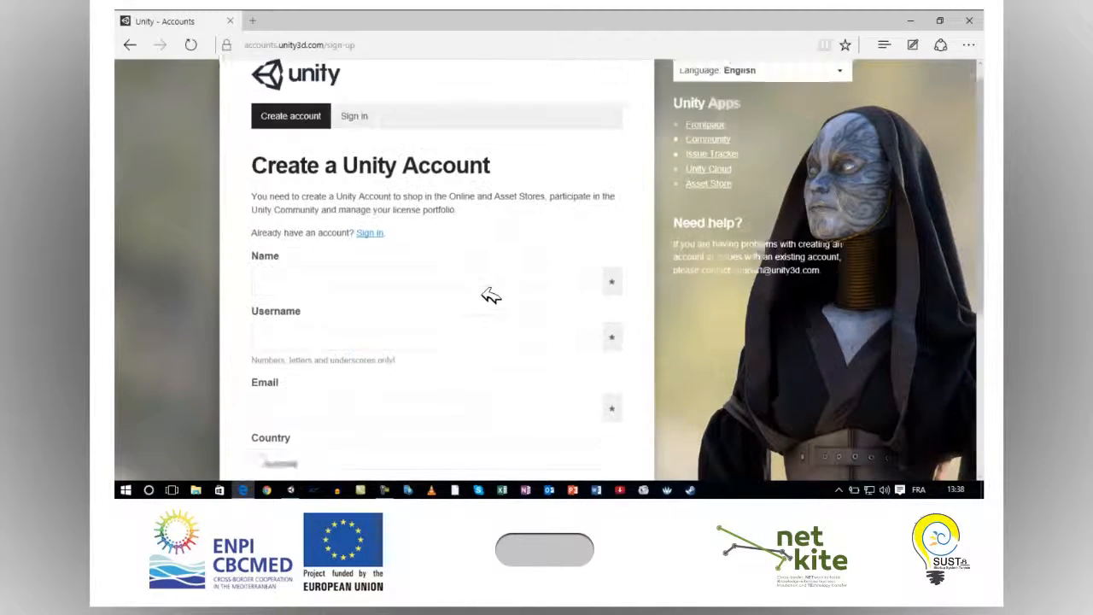
# Step: Return to the Unity home page and open the Get Unity page
pyautogui.click(132, 47)
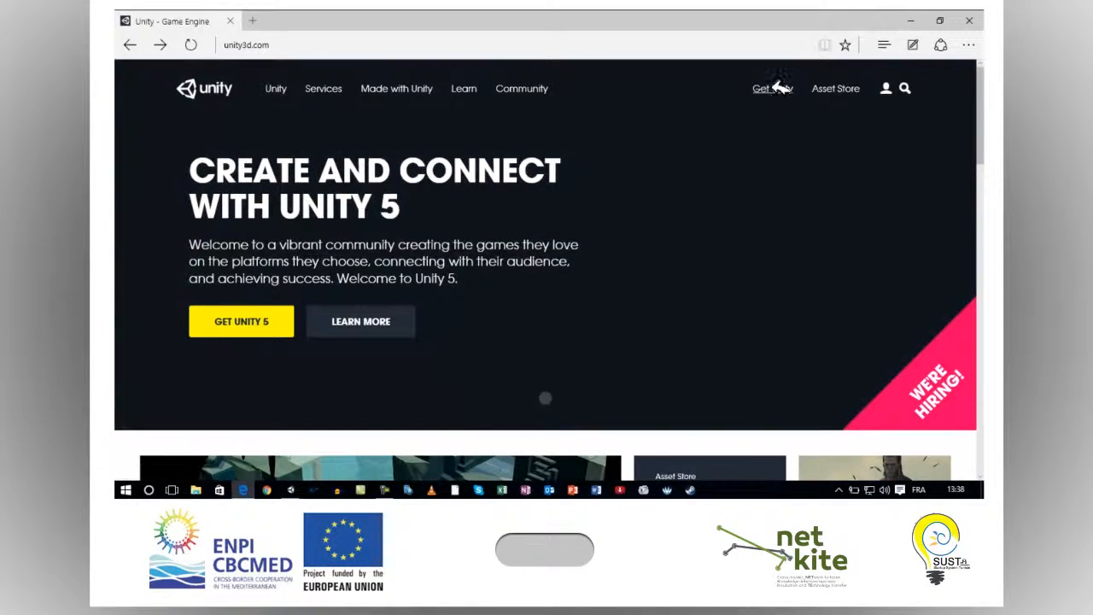
pyautogui.click(773, 89)
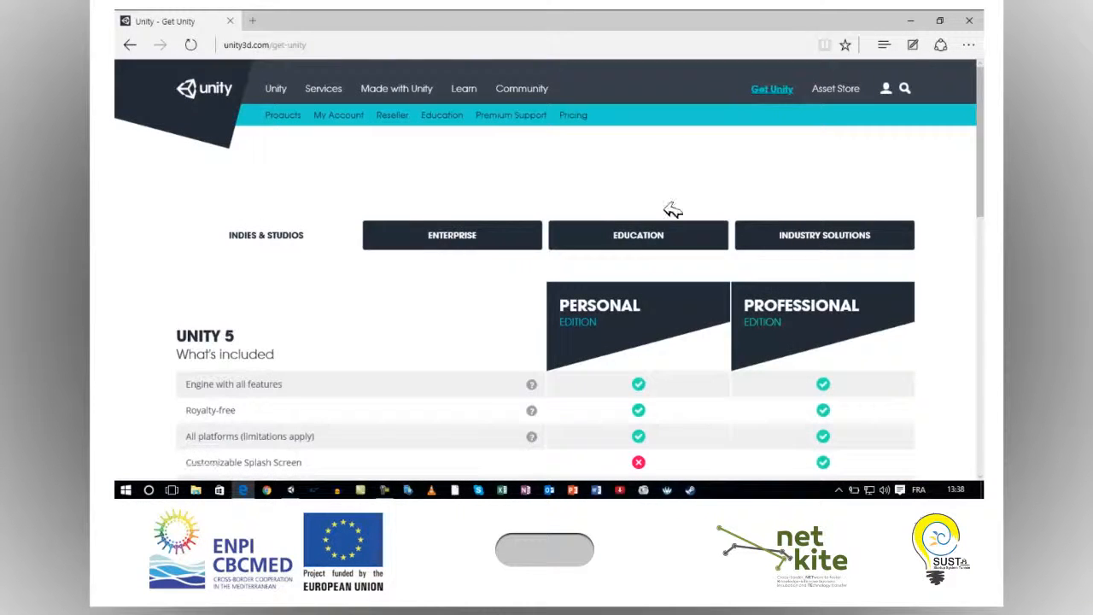
# Step: Compare the features of the Personal and Professional editions of Unity 5 and find their download and pricing options
pyautogui.scroll(-1, 673, 211)
pyautogui.scroll(-4, 632, 246)
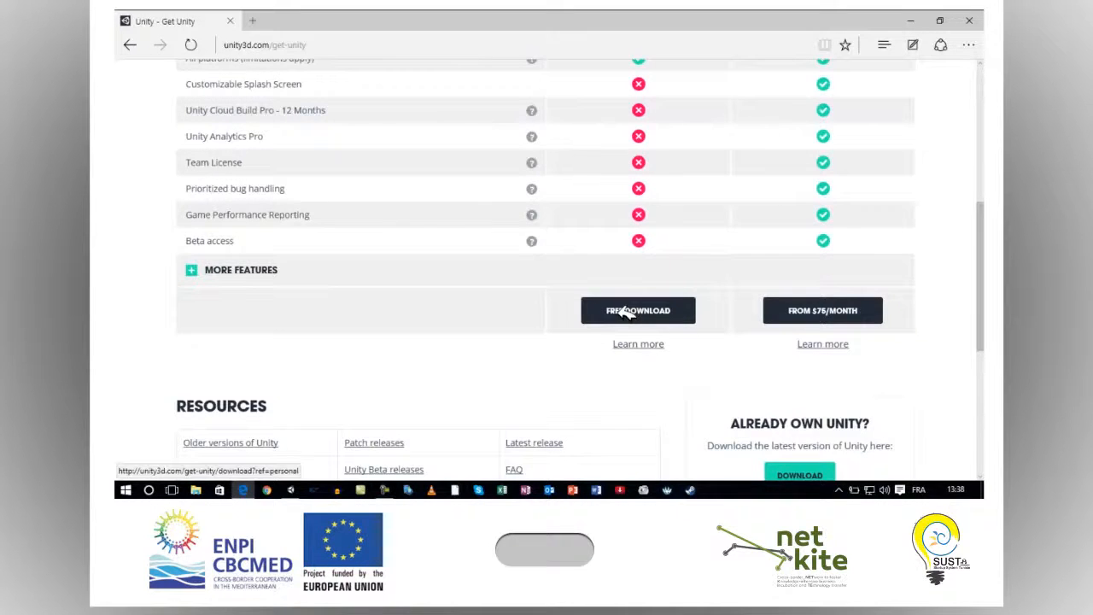
pyautogui.scroll(3, 837, 285)
pyautogui.scroll(-1, 826, 265)
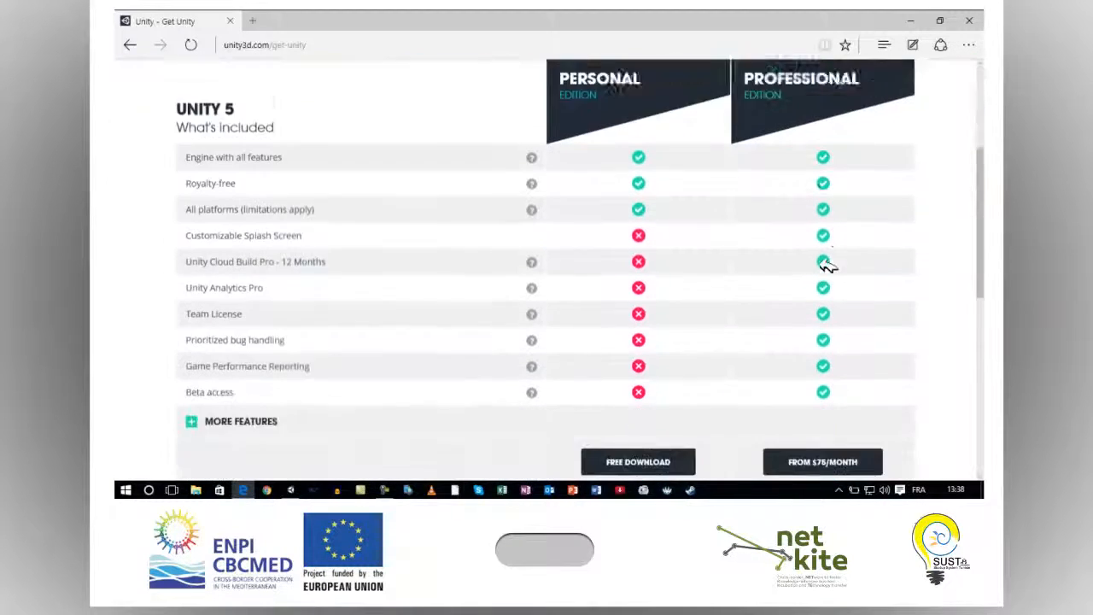
pyautogui.scroll(-1, 826, 266)
pyautogui.scroll(3, 824, 269)
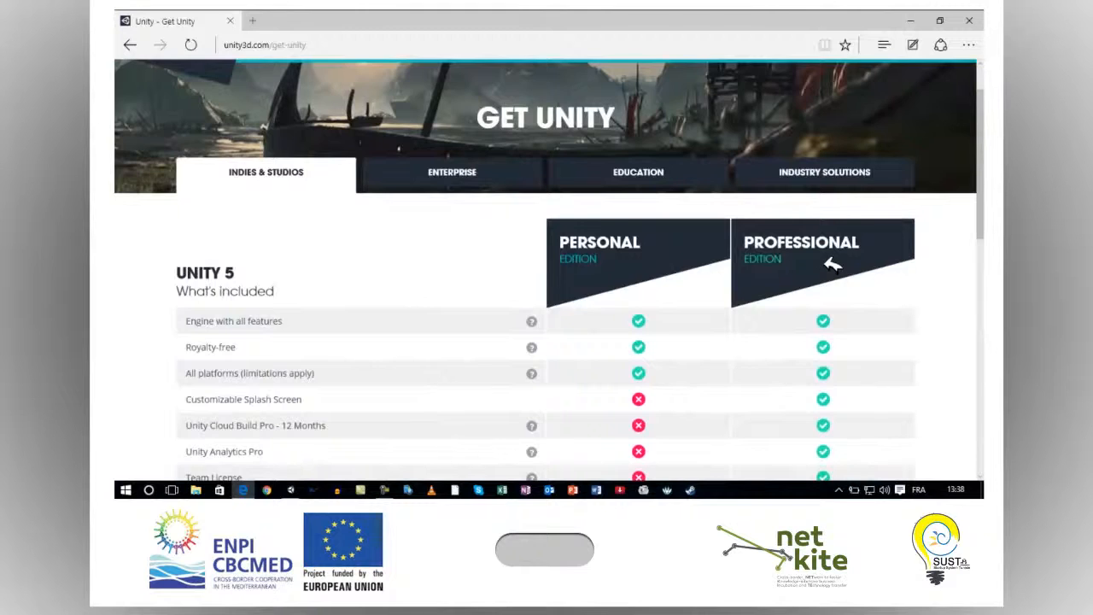
pyautogui.scroll(-3, 833, 265)
pyautogui.scroll(2, 833, 266)
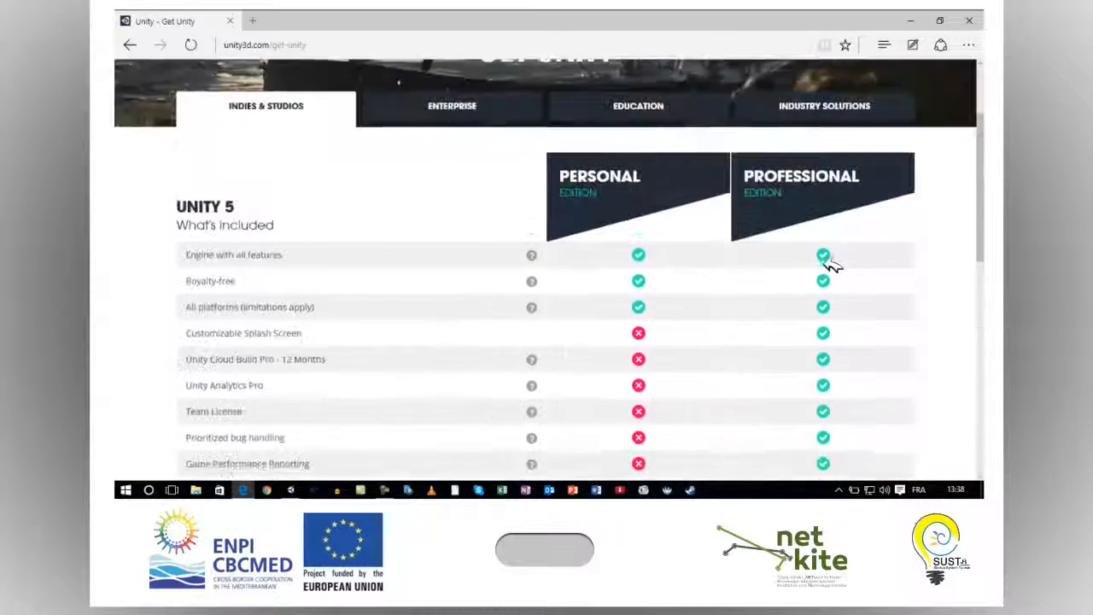
pyautogui.scroll(-3, 828, 264)
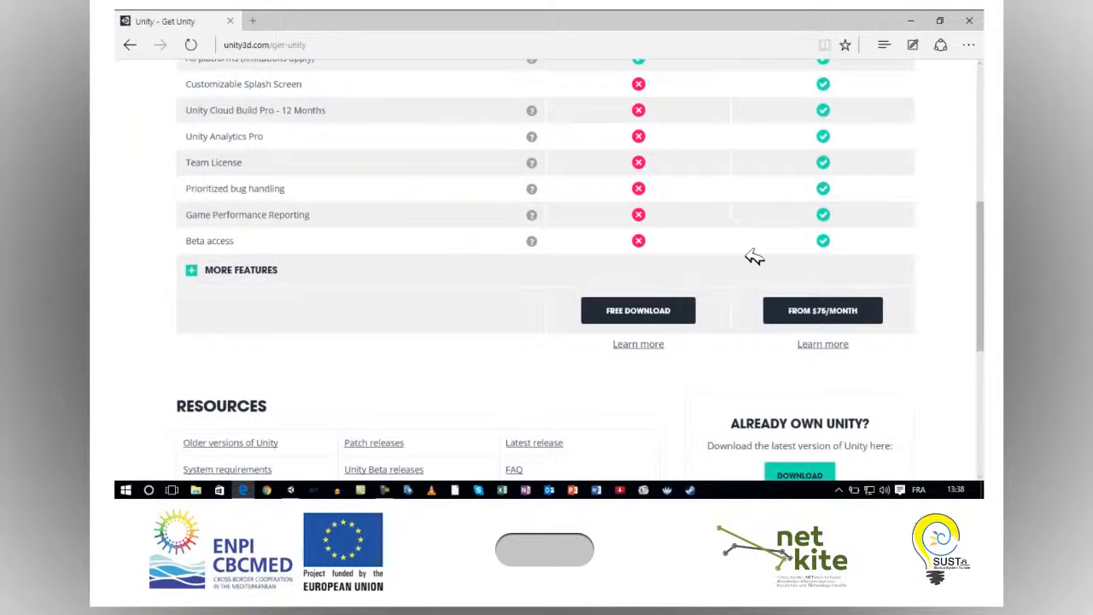
# Step: Open the free Personal edition's download page and minimize the browser to get back to the Unity launcher
pyautogui.click(664, 311)
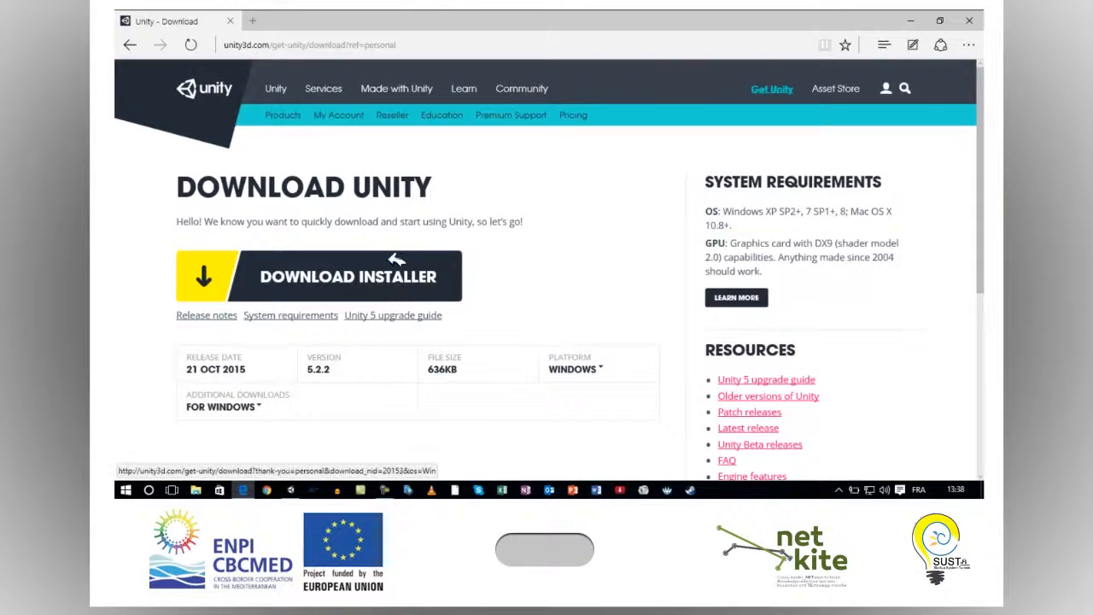
pyautogui.click(911, 20)
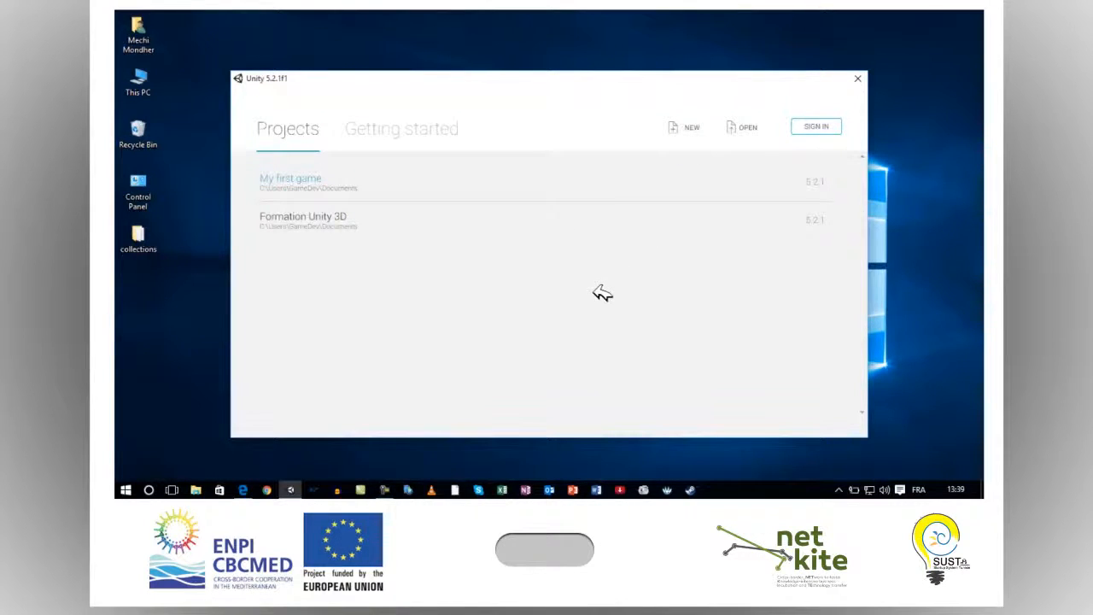
# Step: Start a new Unity project and name it "My first game"
pyautogui.click(694, 128)
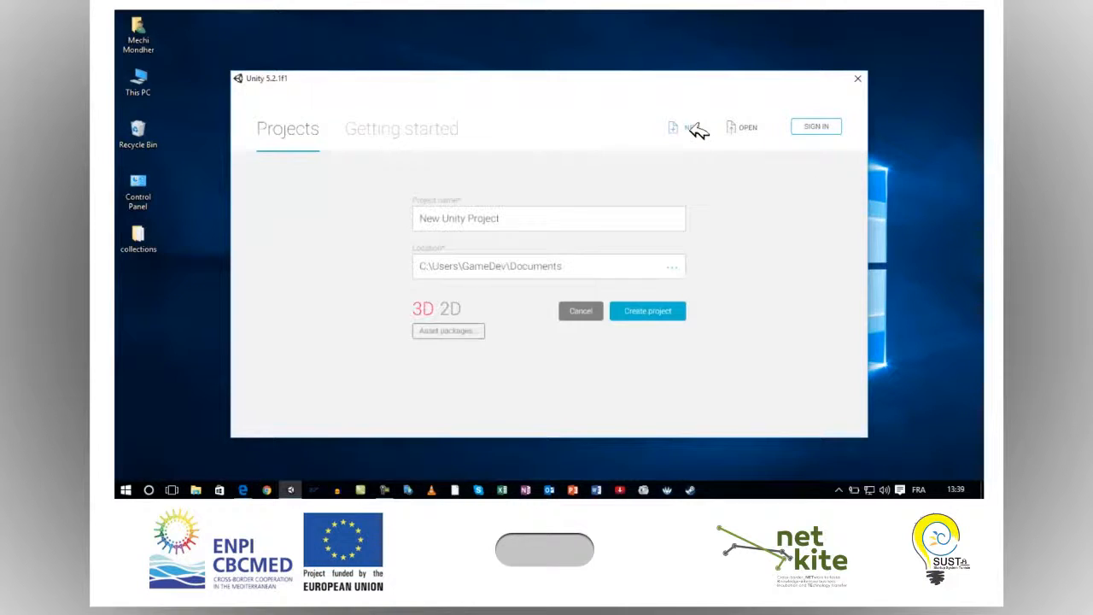
pyautogui.click(541, 224)
pyautogui.tripleClick(538, 224)
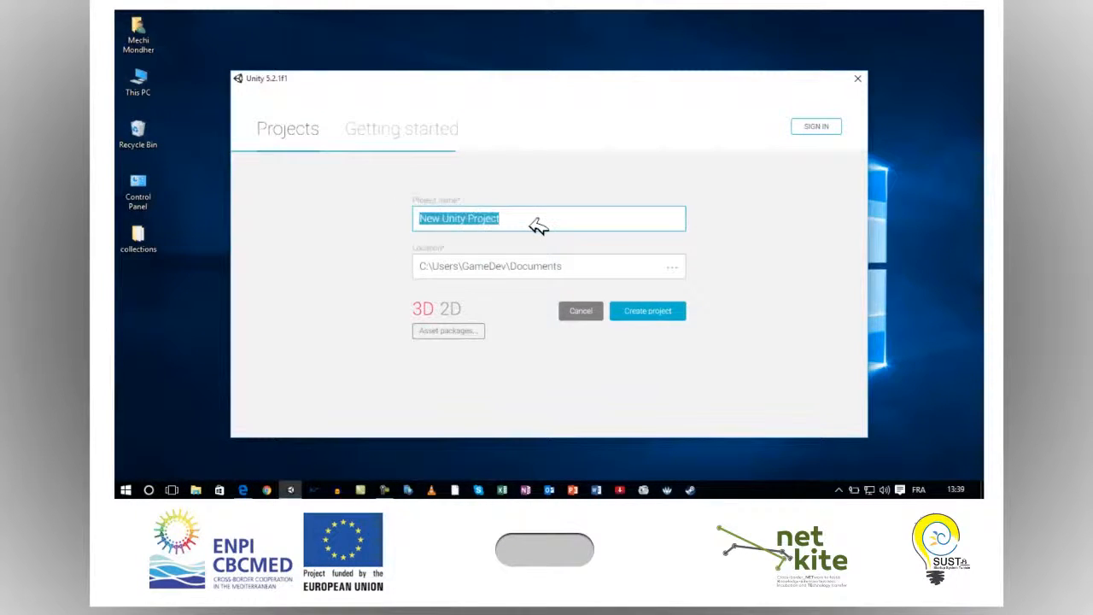
pyautogui.write('M')
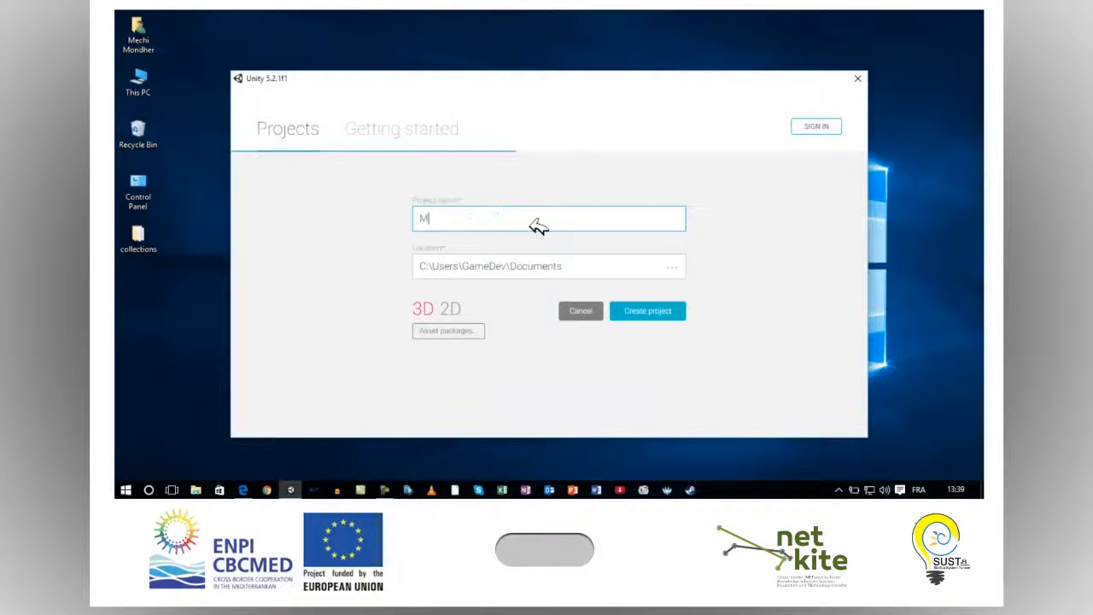
pyautogui.write('y P')
pyautogui.write('irst ')
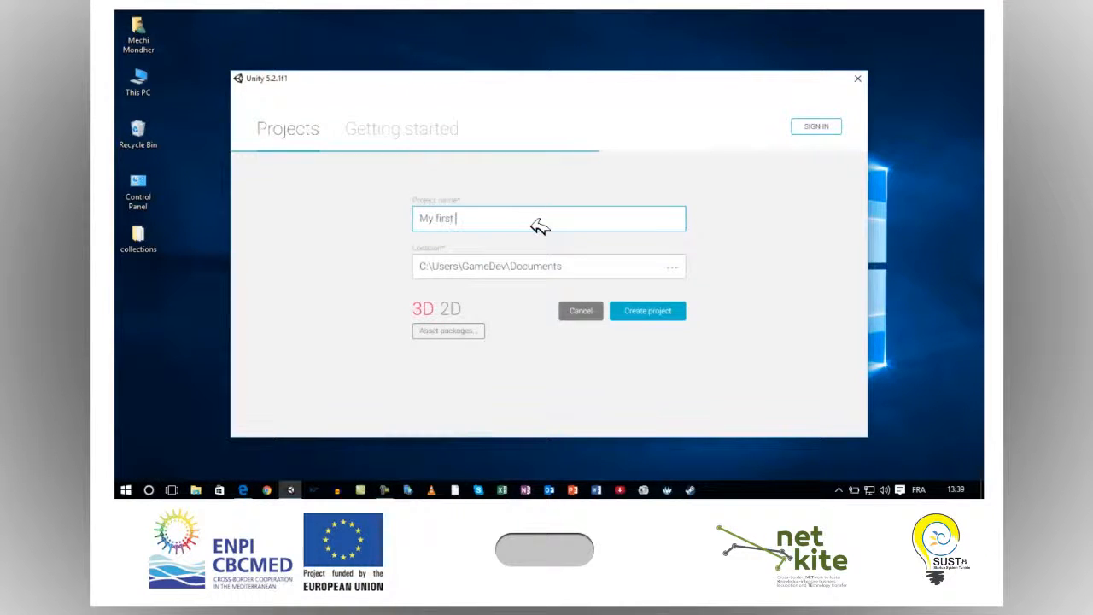
pyautogui.write('game')
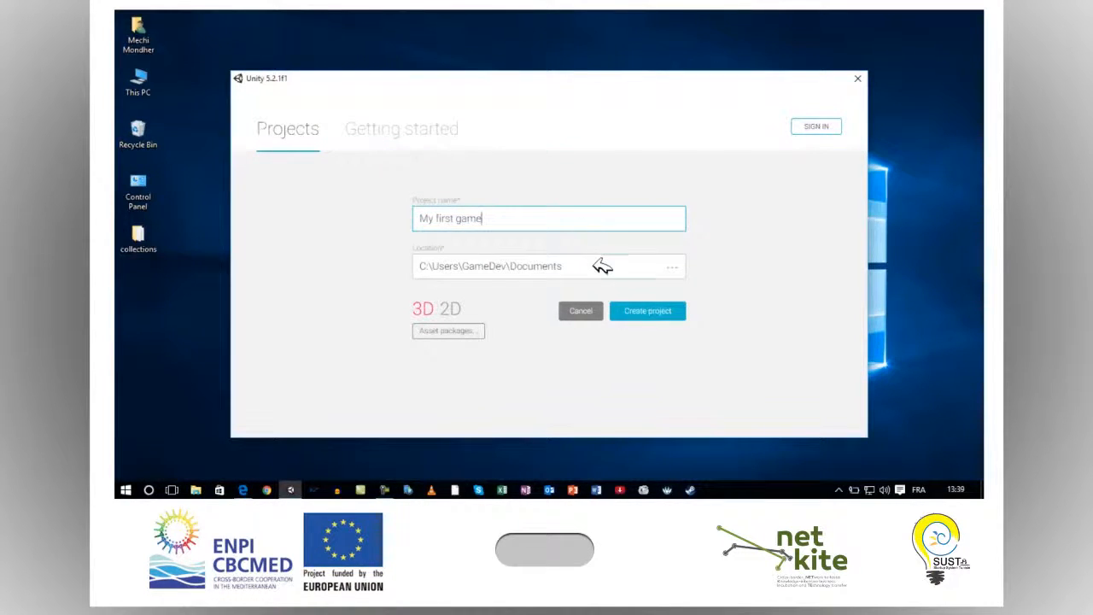
pyautogui.click(602, 267)
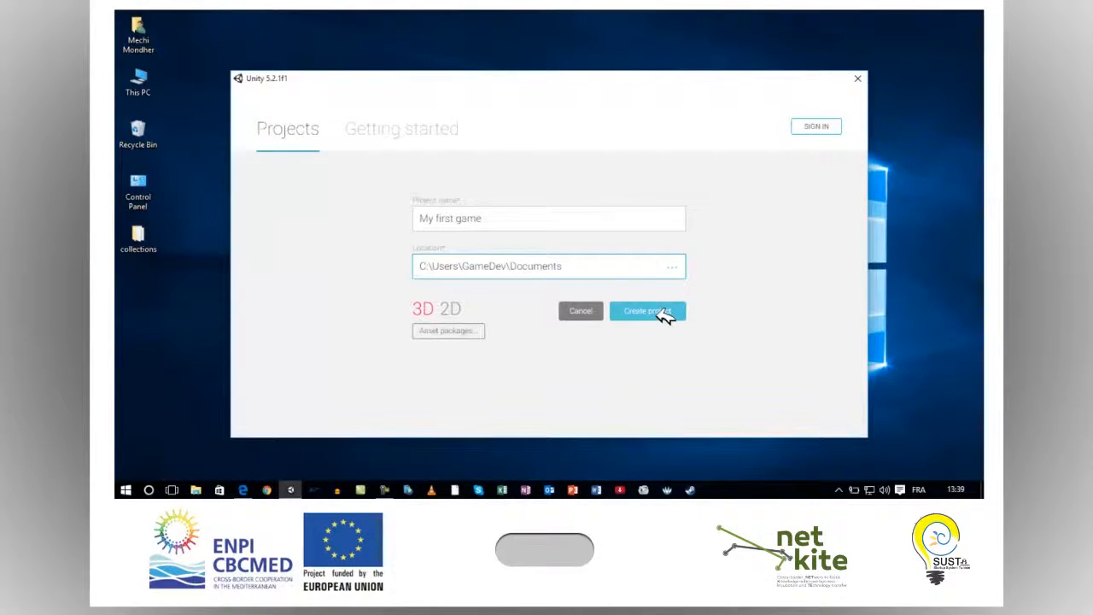
# Step: Switch to Desktop 2, where the My first game project is open in the Unity editor
pyautogui.click(174, 489)
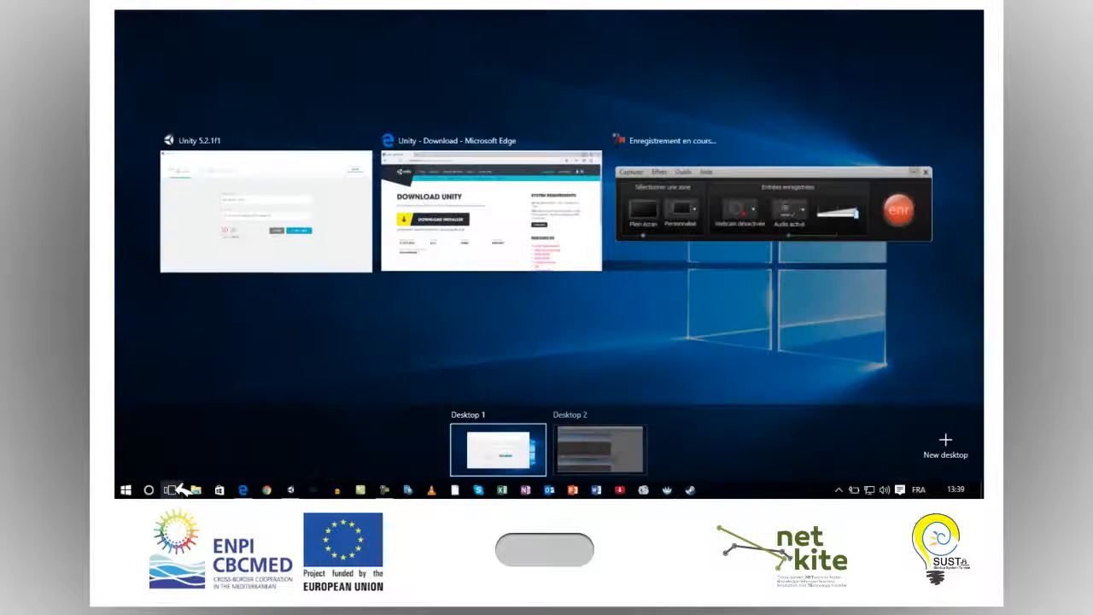
pyautogui.click(572, 447)
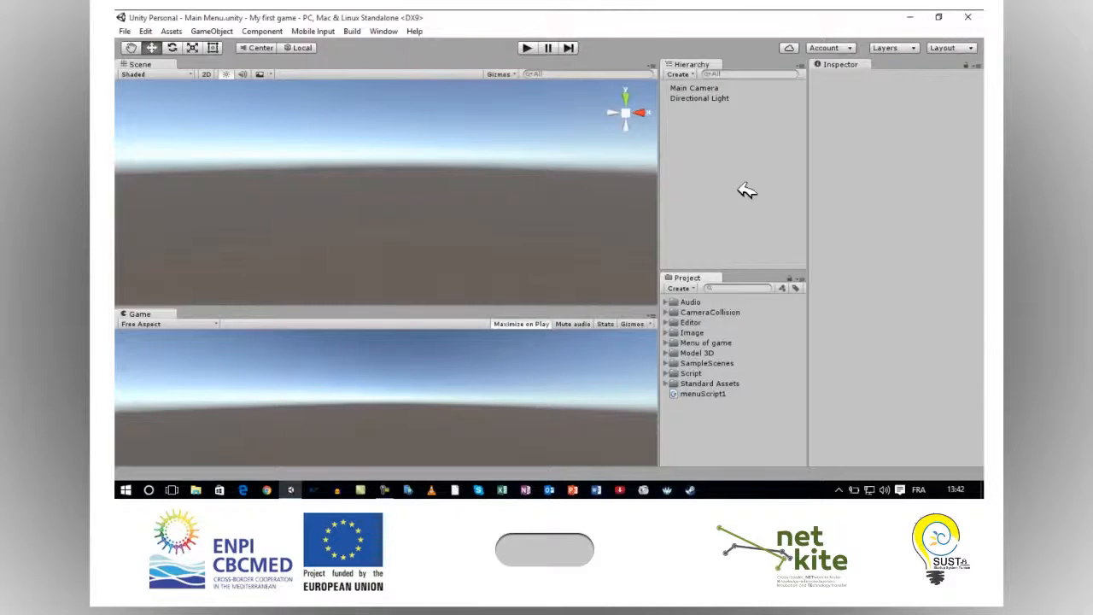
# Step: Inspect the component settings of the Main Camera and Directional Light, and look inside the project's Audio folder
pyautogui.click(700, 88)
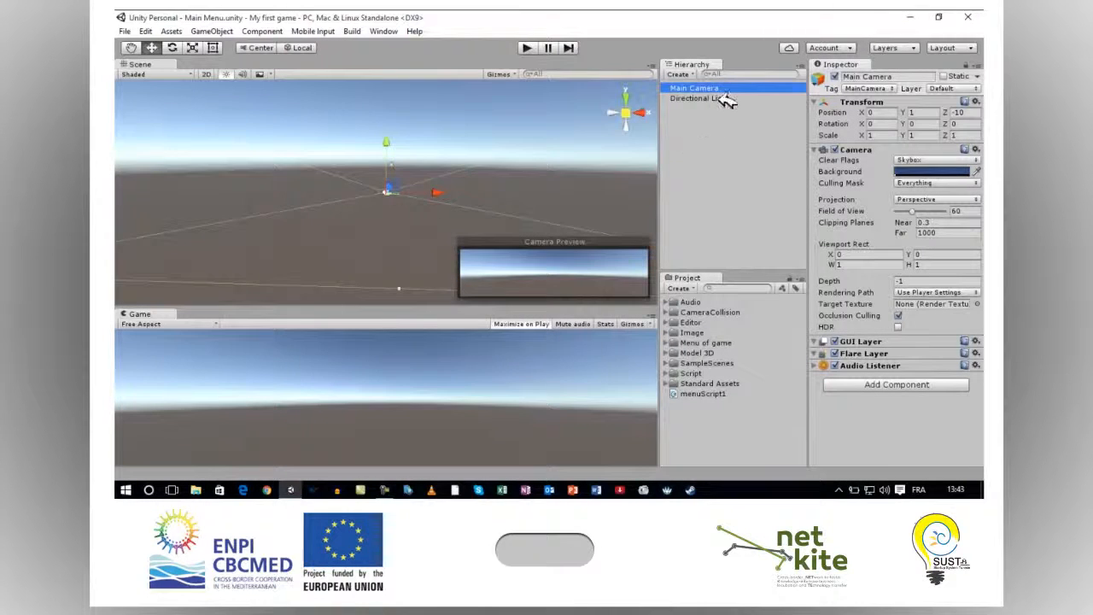
pyautogui.click(717, 98)
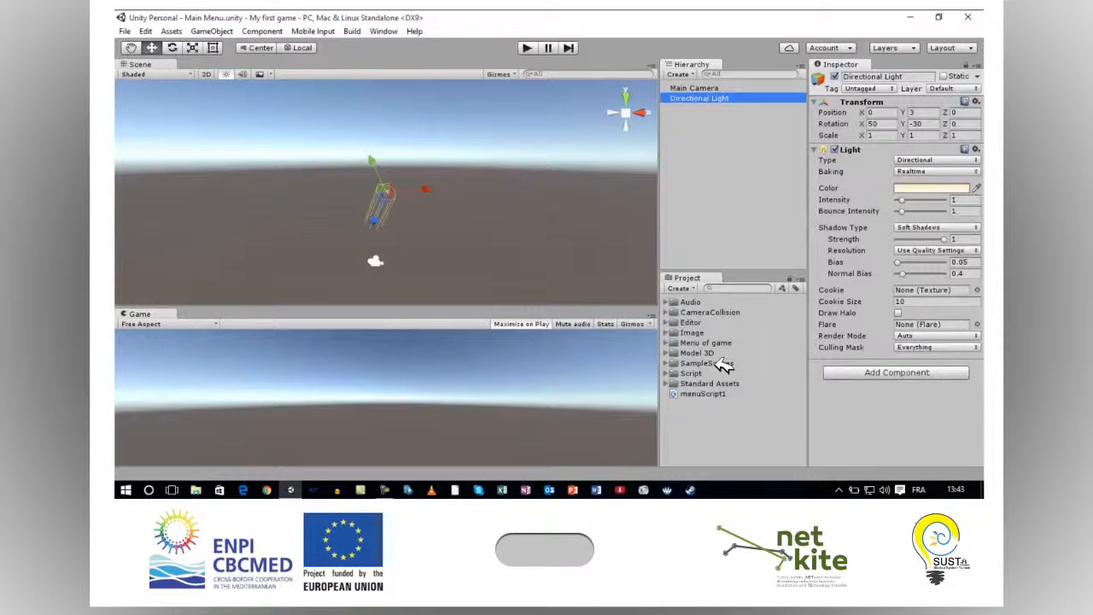
pyautogui.click(667, 301)
pyautogui.click(668, 301)
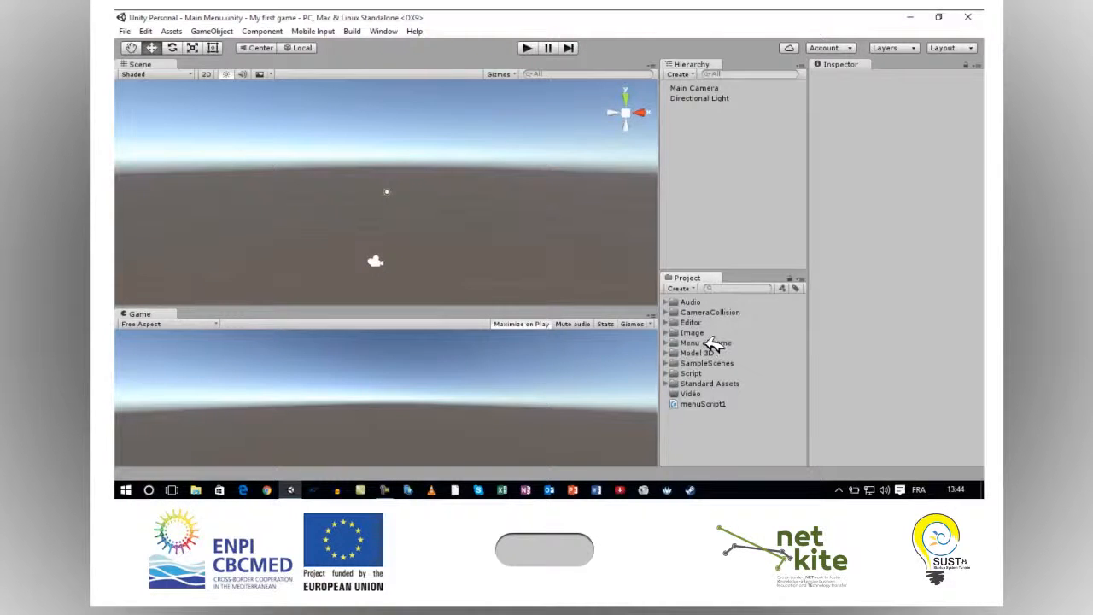
# Step: Look at the asset types that can be created in the project, the package import option and the Import New Asset dialog
pyautogui.click(692, 289)
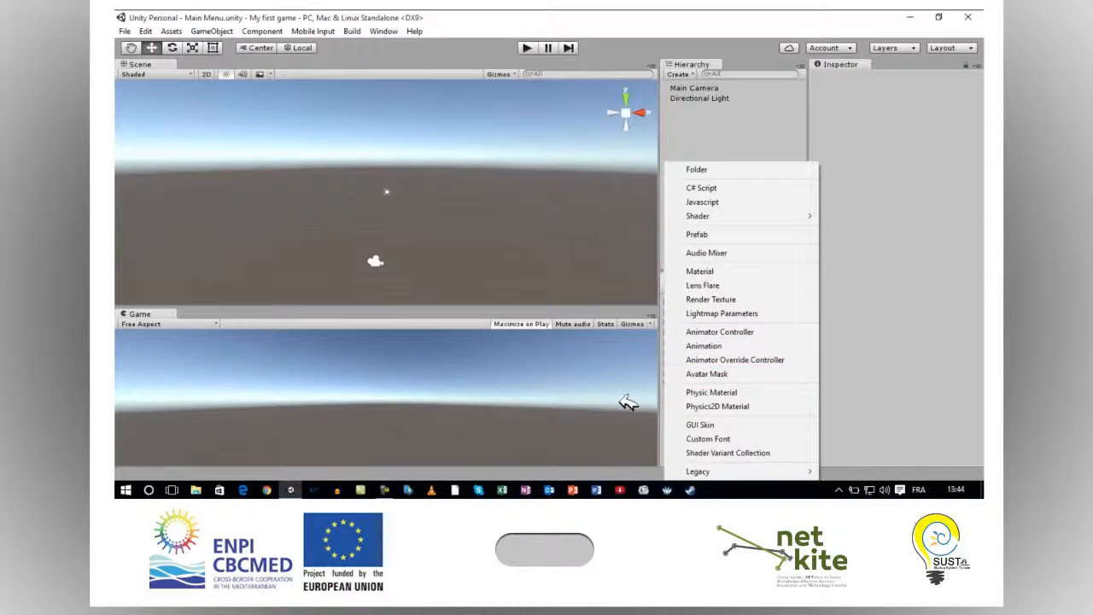
pyautogui.click(627, 403)
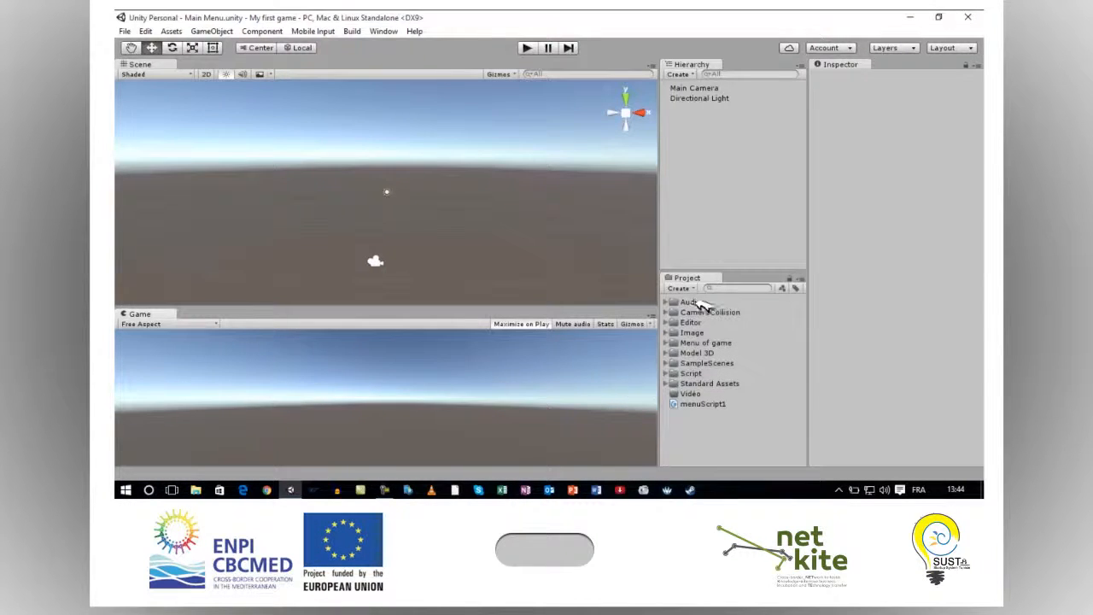
pyautogui.rightClick(719, 418)
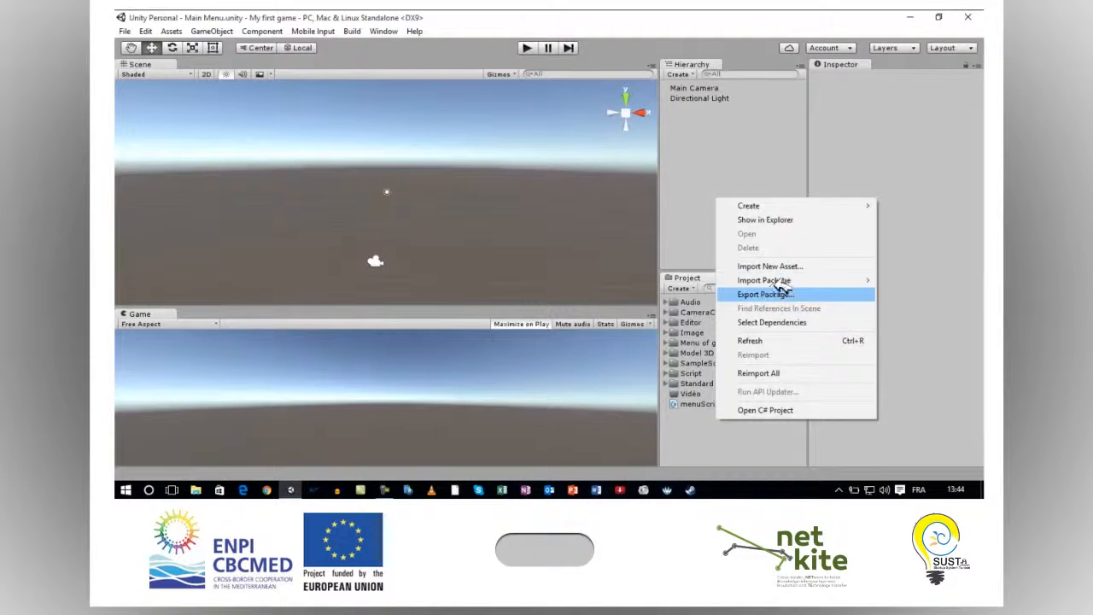
pyautogui.moveTo(777, 281)
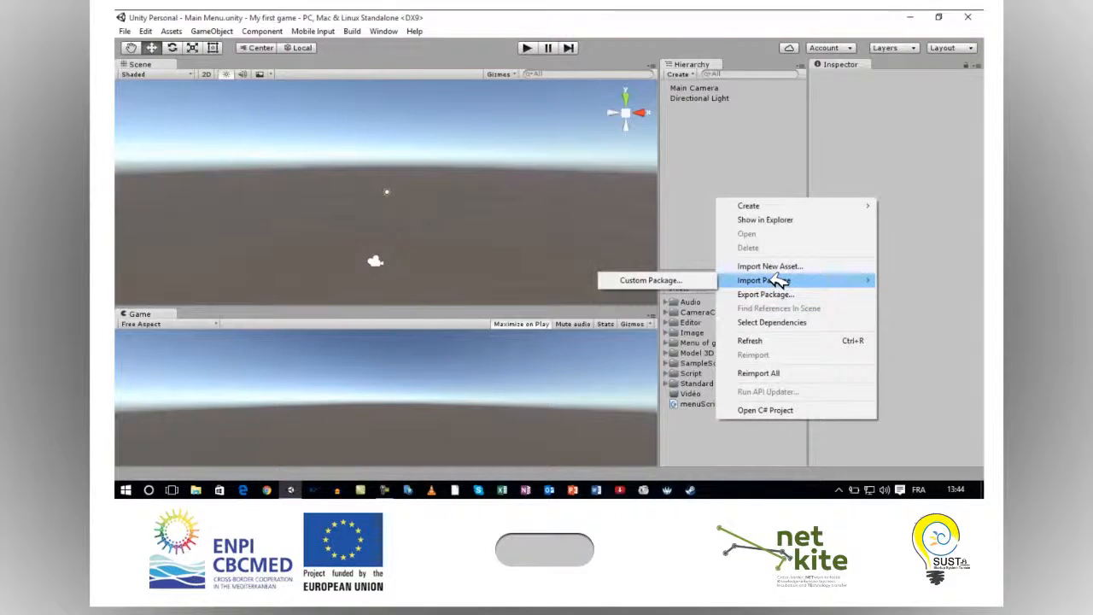
pyautogui.click(777, 268)
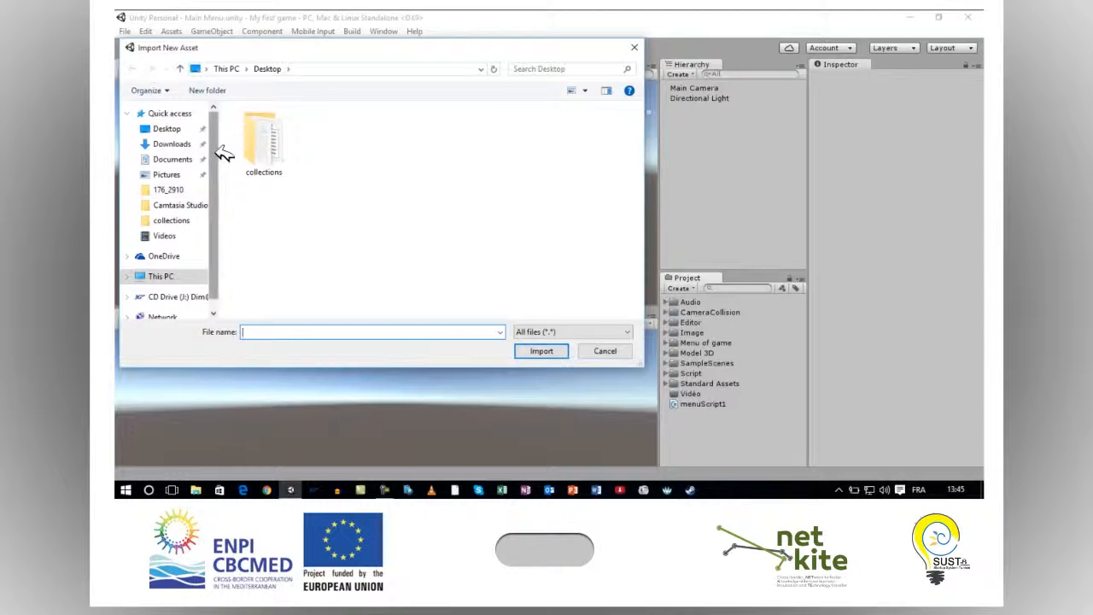
pyautogui.click(633, 47)
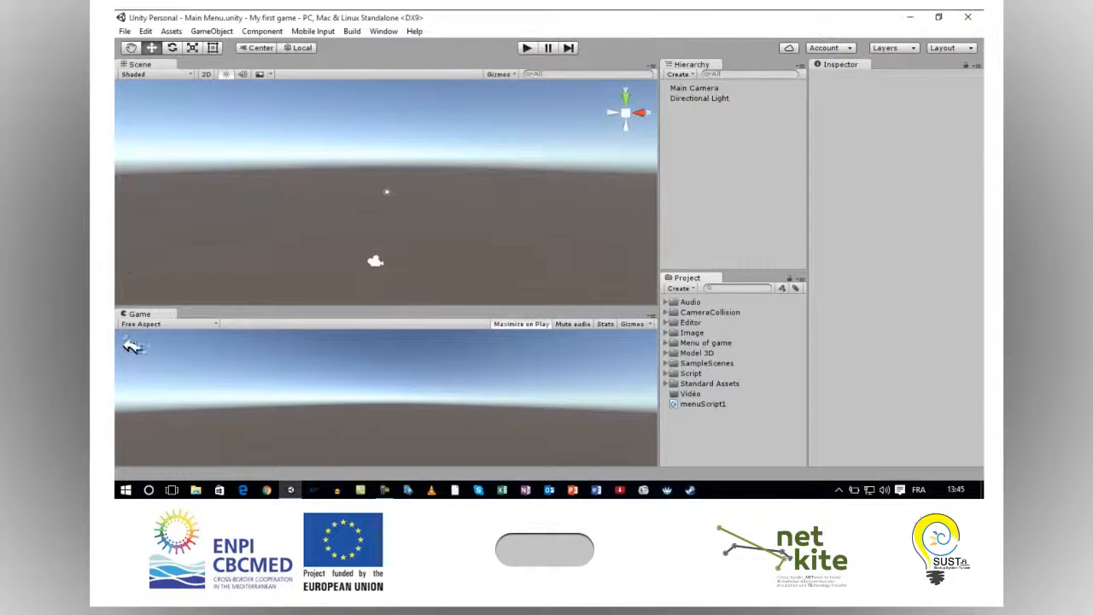
# Step: Shrink the editor window to reveal the desktop, import multiplatforme.png from there into the project's assets, and maximize the editor again
pyautogui.click(938, 17)
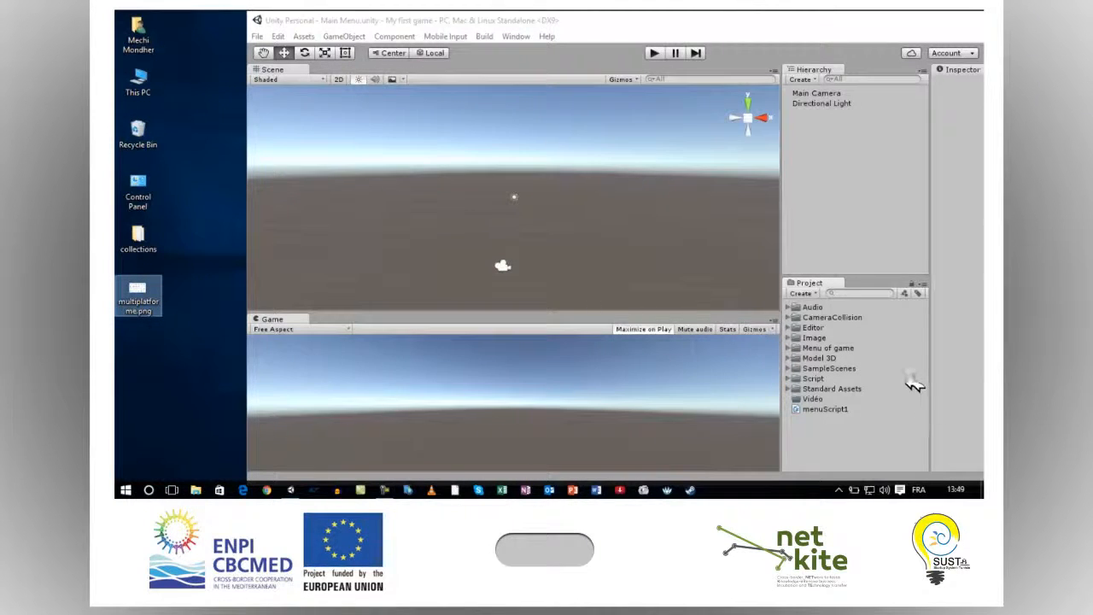
pyautogui.moveTo(137, 297); pyautogui.dragTo(807, 448)
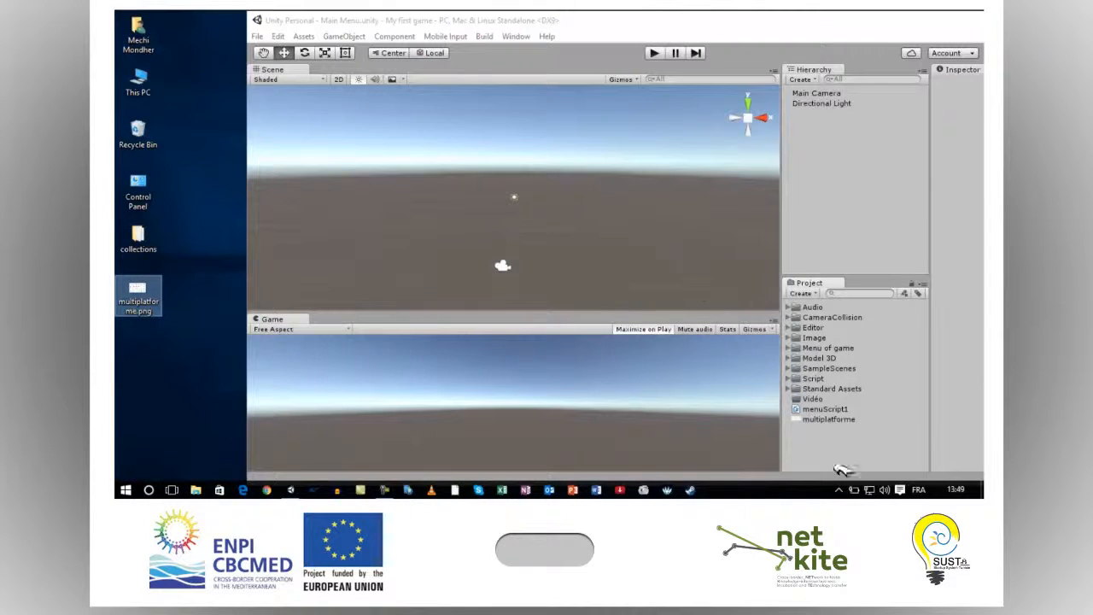
pyautogui.doubleClick(920, 25)
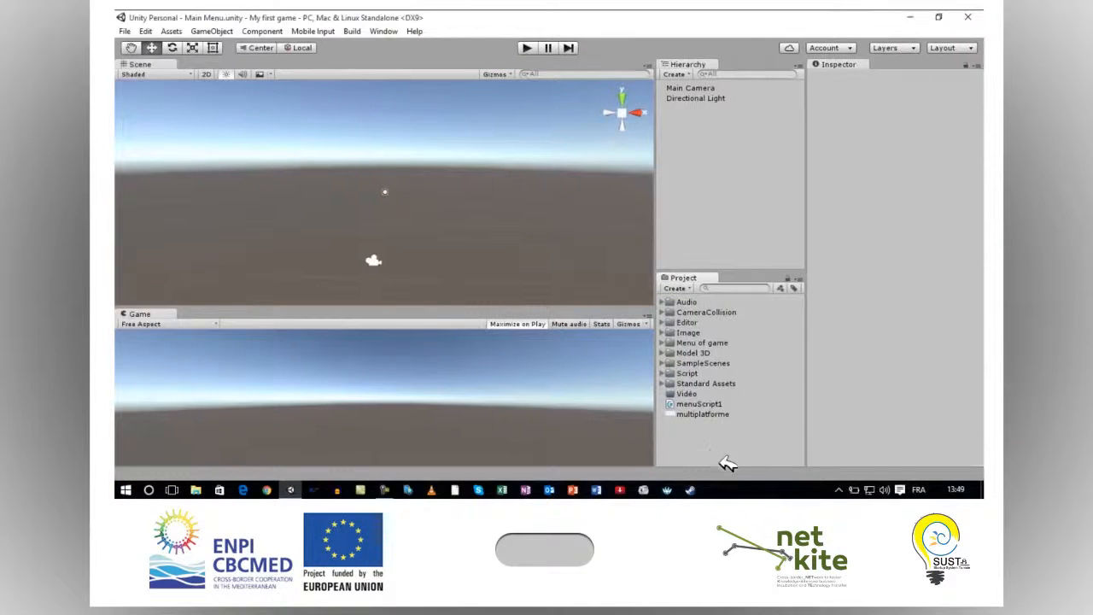
# Step: Inspect the multiplatforme image's import settings with its preview enlarged, and deselect the image
pyautogui.click(720, 414)
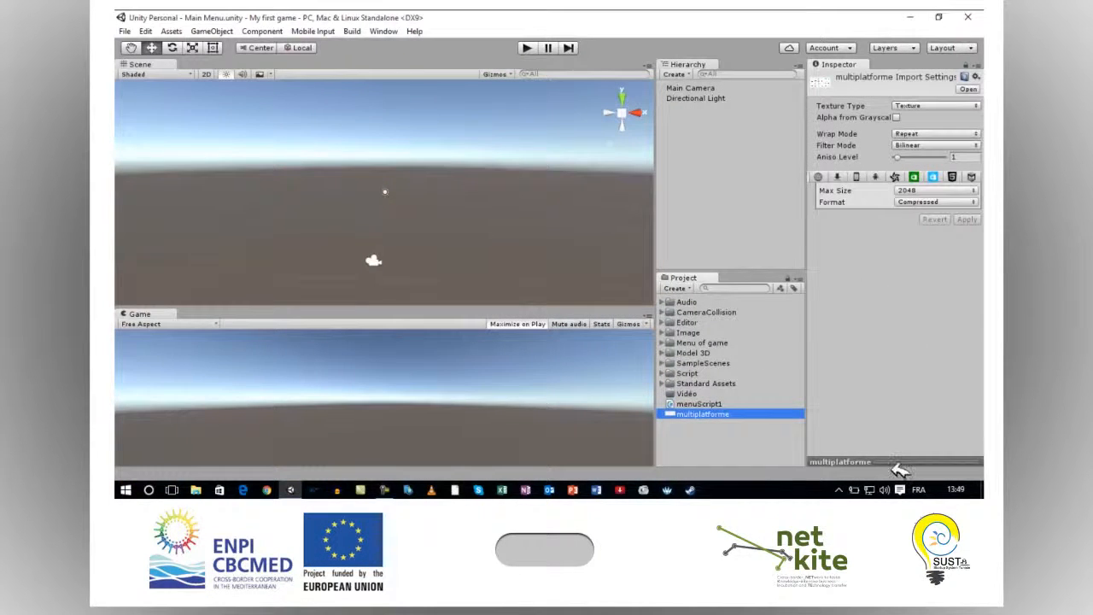
pyautogui.moveTo(900, 464); pyautogui.dragTo(910, 336)
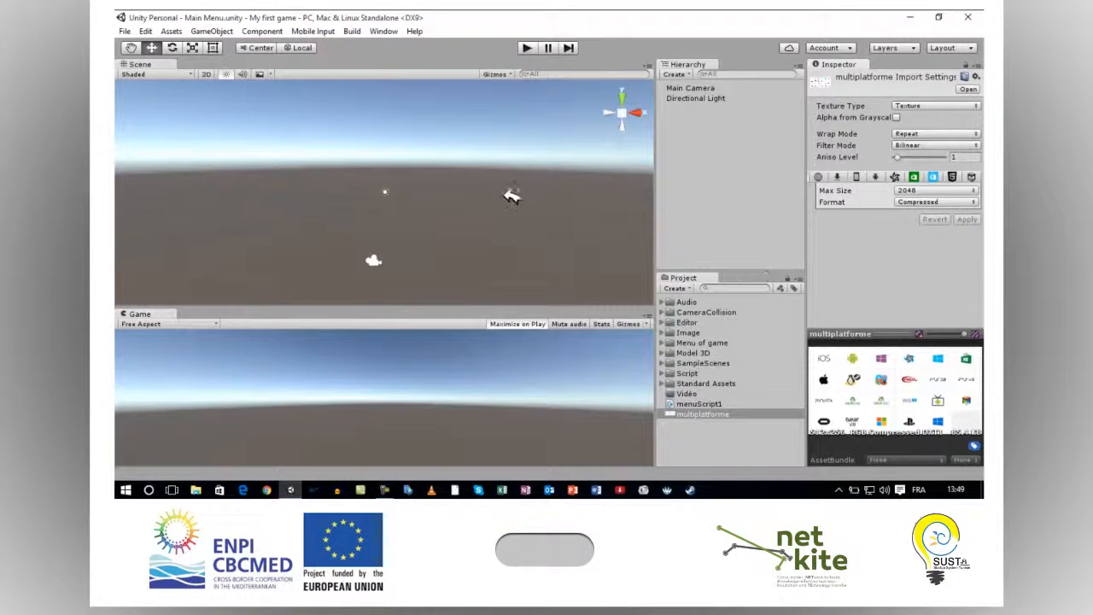
pyautogui.click(727, 438)
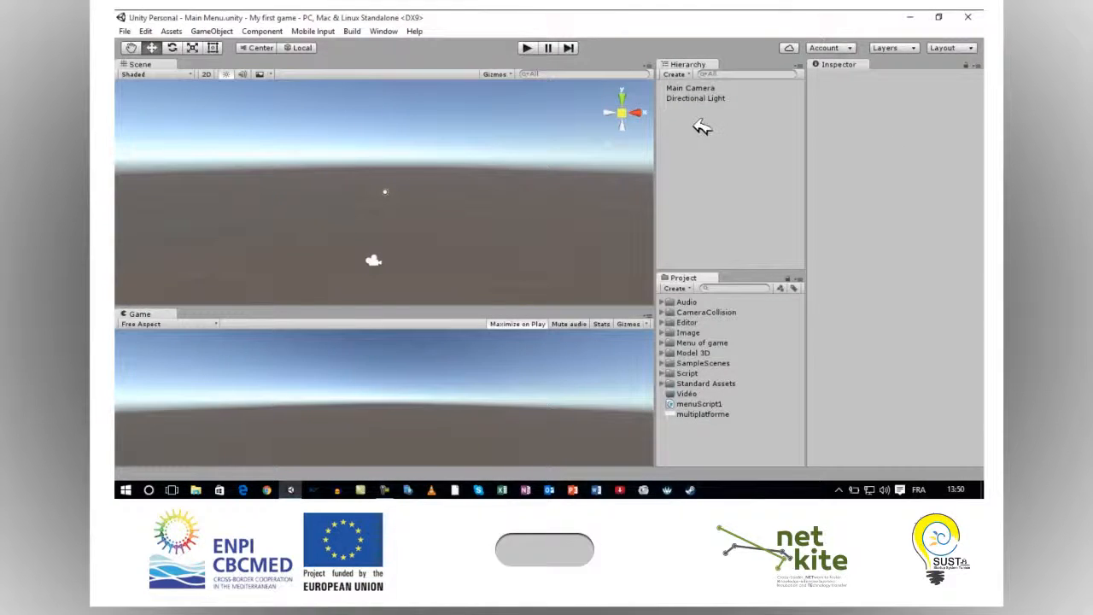
# Step: Add a 3D cube to the scene and focus the Scene view on it
pyautogui.click(214, 31)
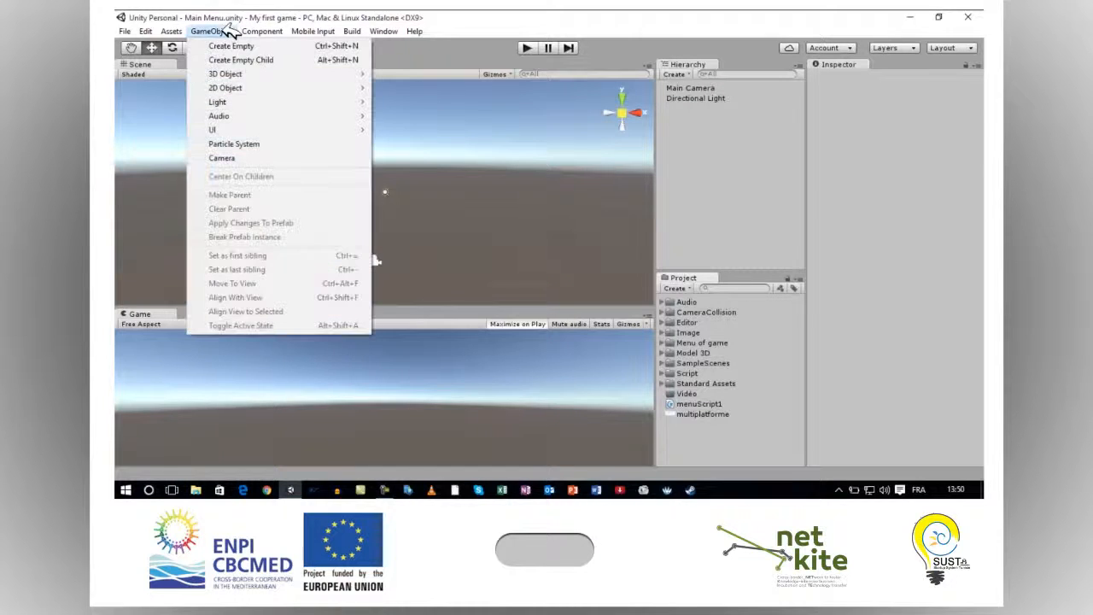
pyautogui.moveTo(274, 74)
pyautogui.click(409, 75)
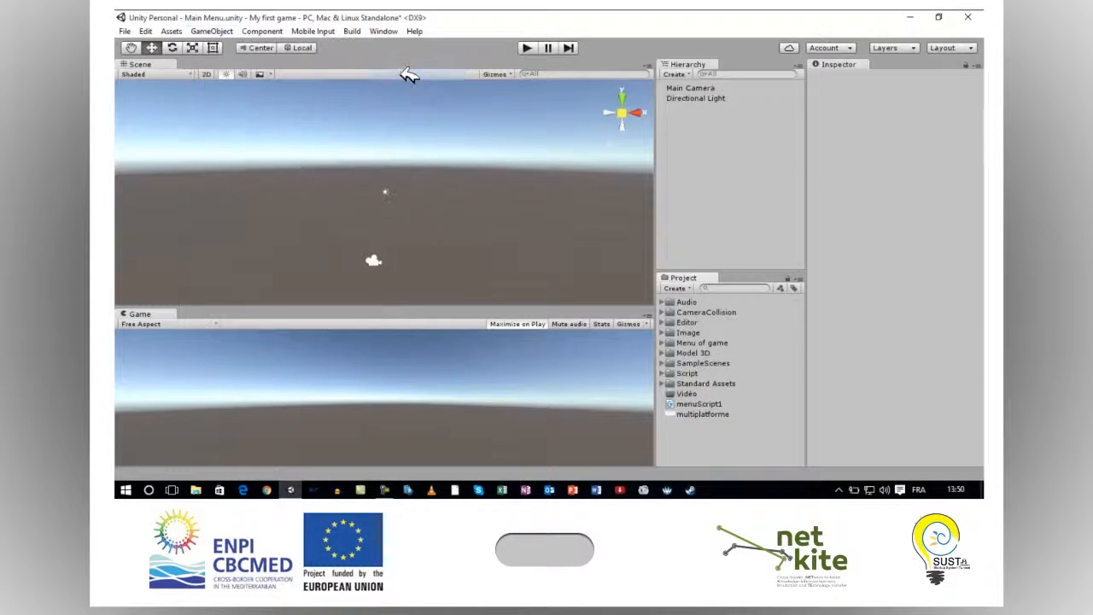
pyautogui.doubleClick(683, 110)
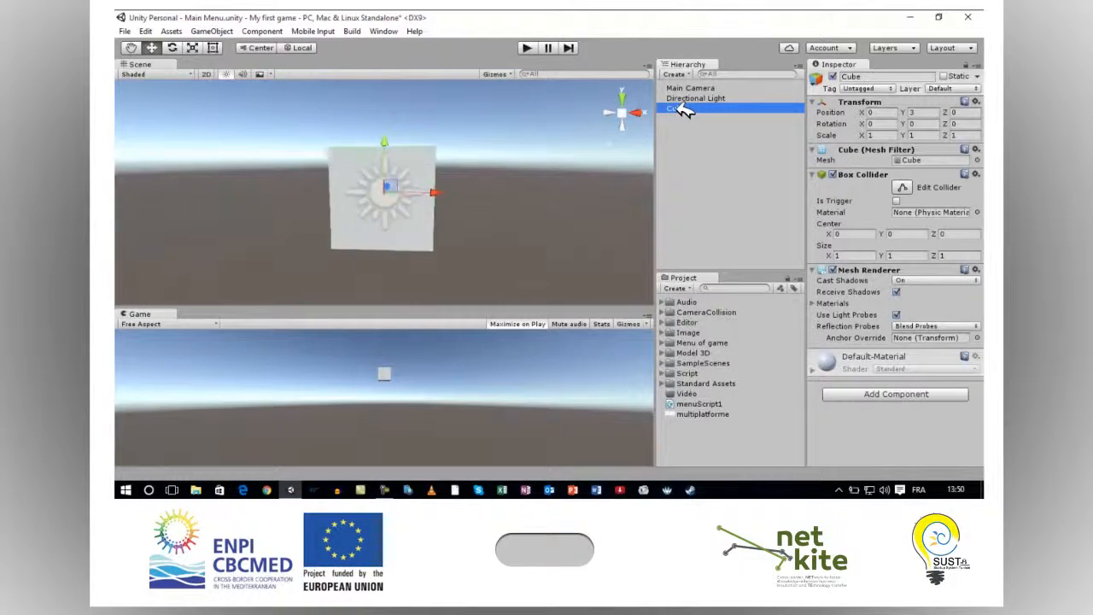
# Step: View the cube from an angle that shows several of its faces, and delete it from the scene
pyautogui.keyDown('alt'); pyautogui.moveTo(439, 196); pyautogui.dragTo(399, 215); pyautogui.keyUp('alt')
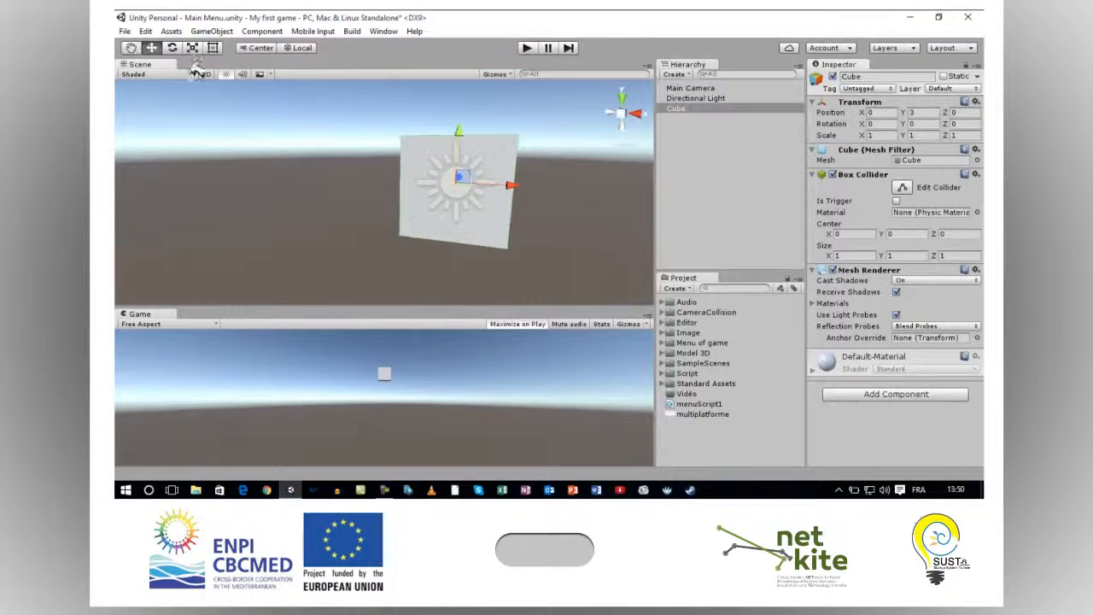
pyautogui.click(130, 48)
pyautogui.keyDown('alt'); pyautogui.moveTo(357, 183); pyautogui.dragTo(258, 225); pyautogui.keyUp('alt')
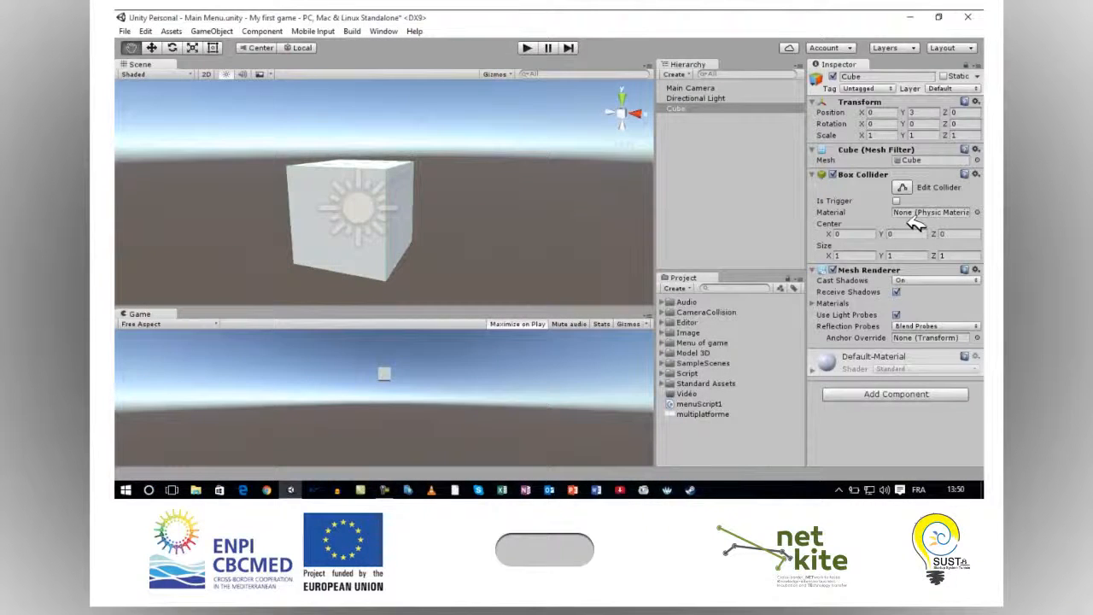
pyautogui.press('Delete')
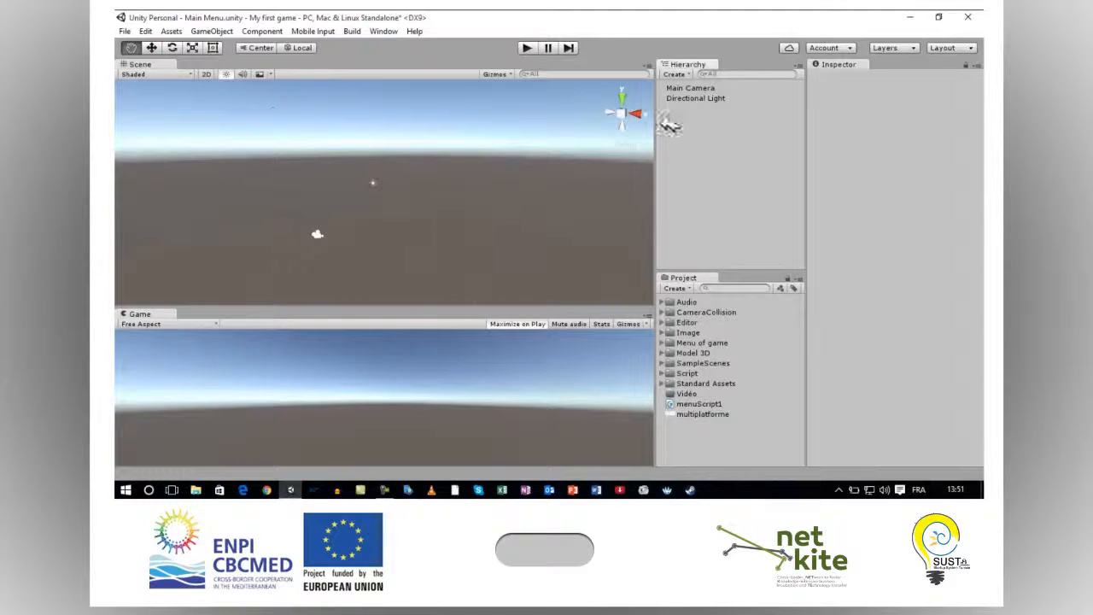
# Step: Alternate between the Main Camera and the Directional Light to compare their components and how each is shown in the scene
pyautogui.click(686, 89)
pyautogui.click(690, 98)
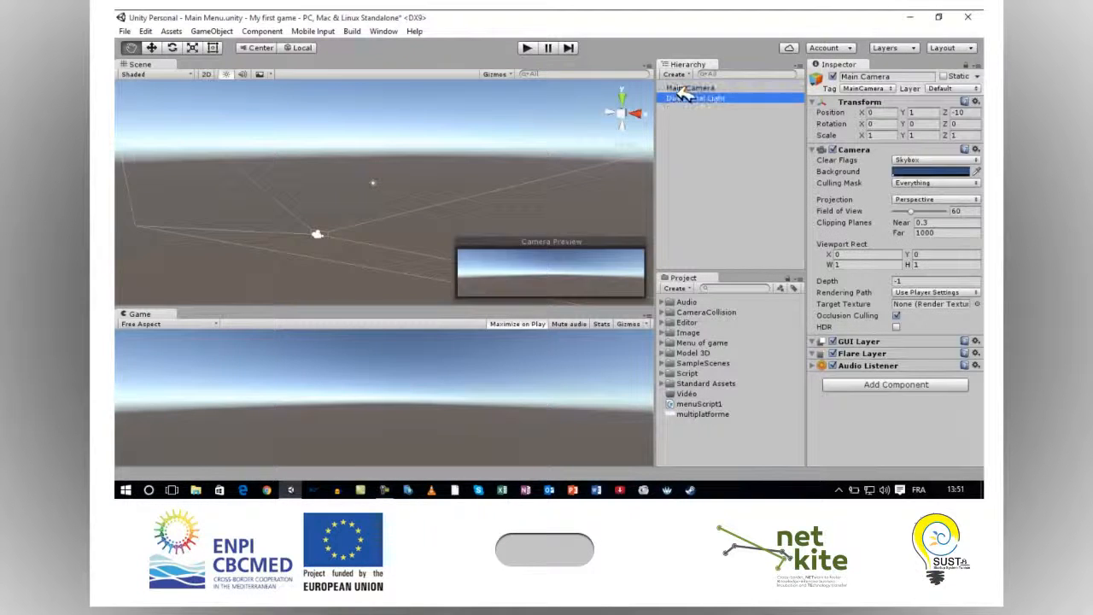
pyautogui.click(686, 89)
pyautogui.click(688, 97)
pyautogui.click(687, 89)
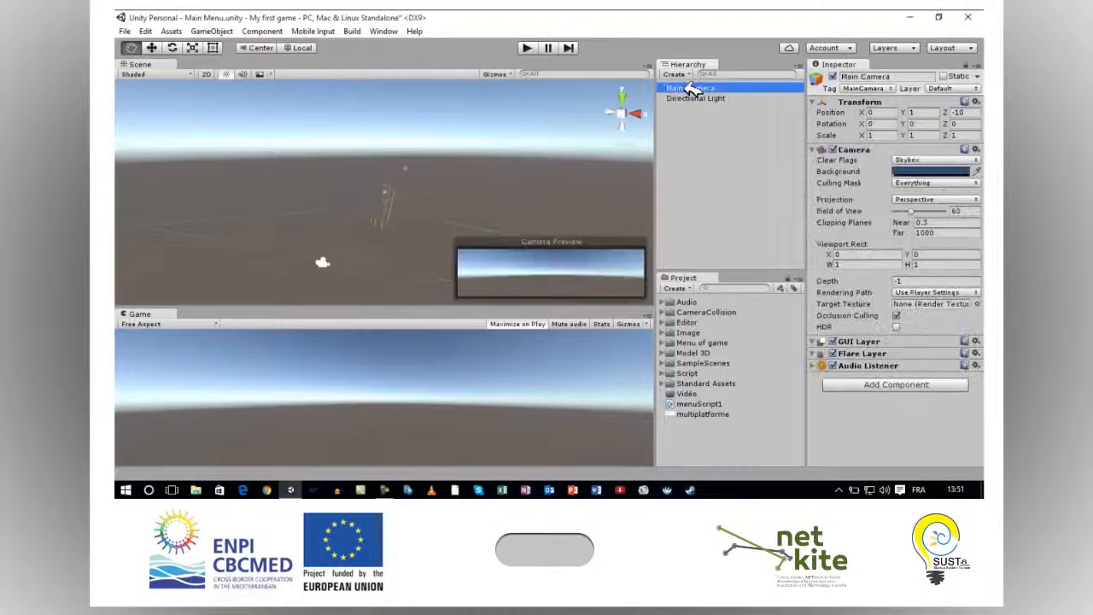
pyautogui.click(692, 97)
pyautogui.click(690, 89)
pyautogui.click(693, 97)
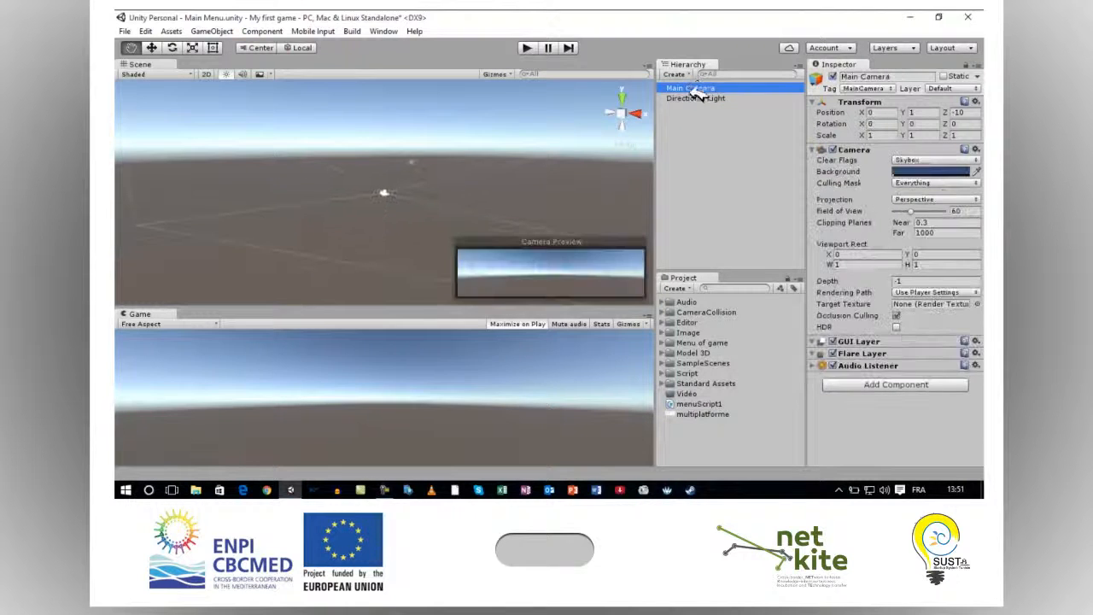
pyautogui.click(699, 89)
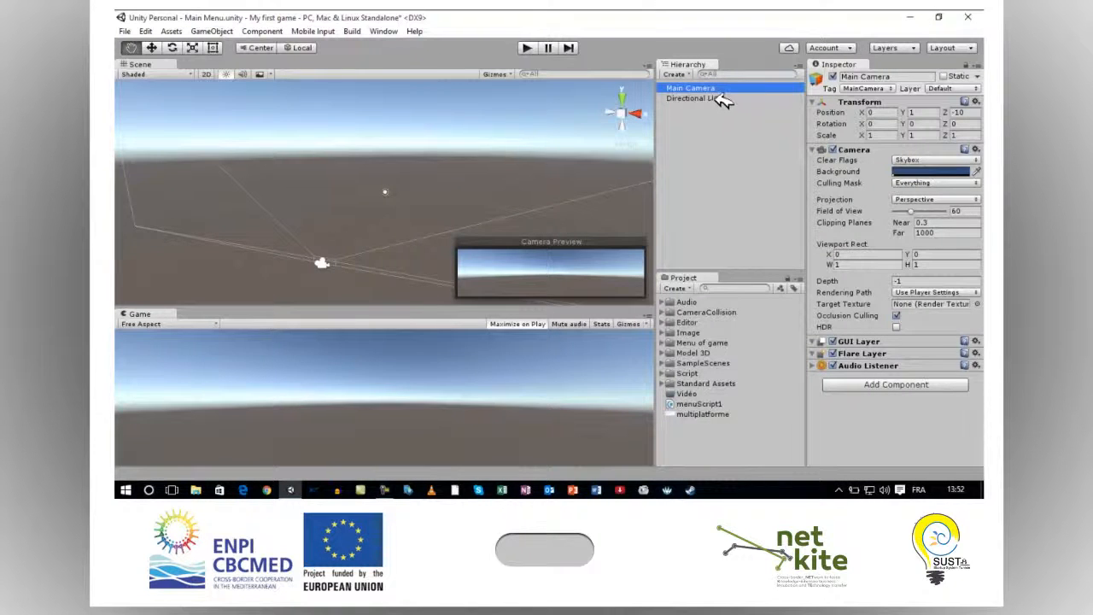
pyautogui.click(719, 98)
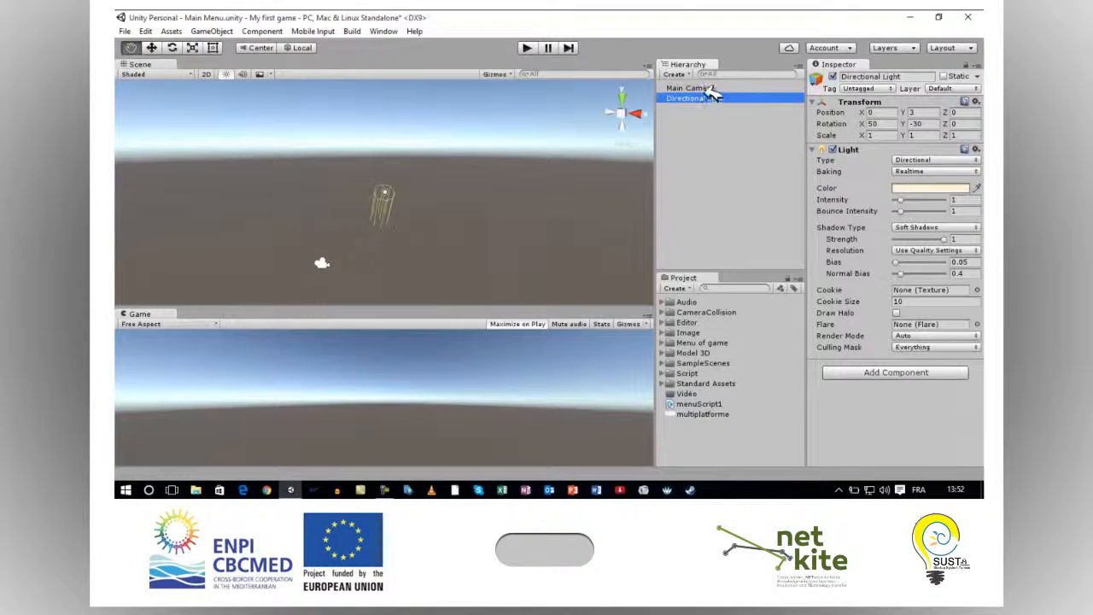
pyautogui.doubleClick(705, 88)
pyautogui.click(712, 98)
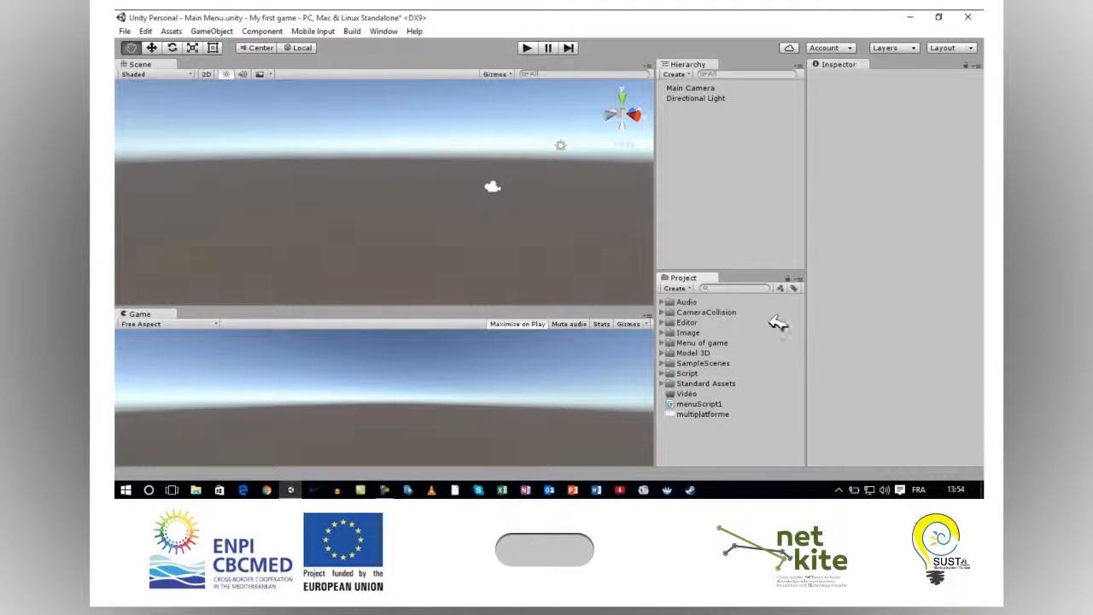
# Step: Place the tresure_box model from the Tresure_box folder inside Model 3D into the scene and view it from different angles
pyautogui.click(664, 352)
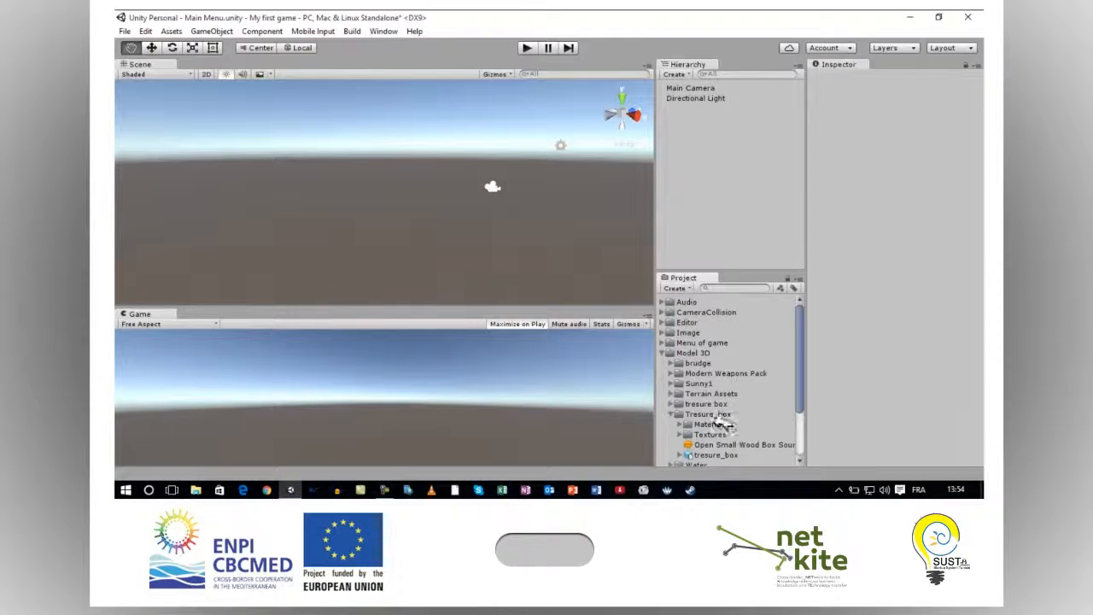
pyautogui.moveTo(707, 455); pyautogui.dragTo(388, 225)
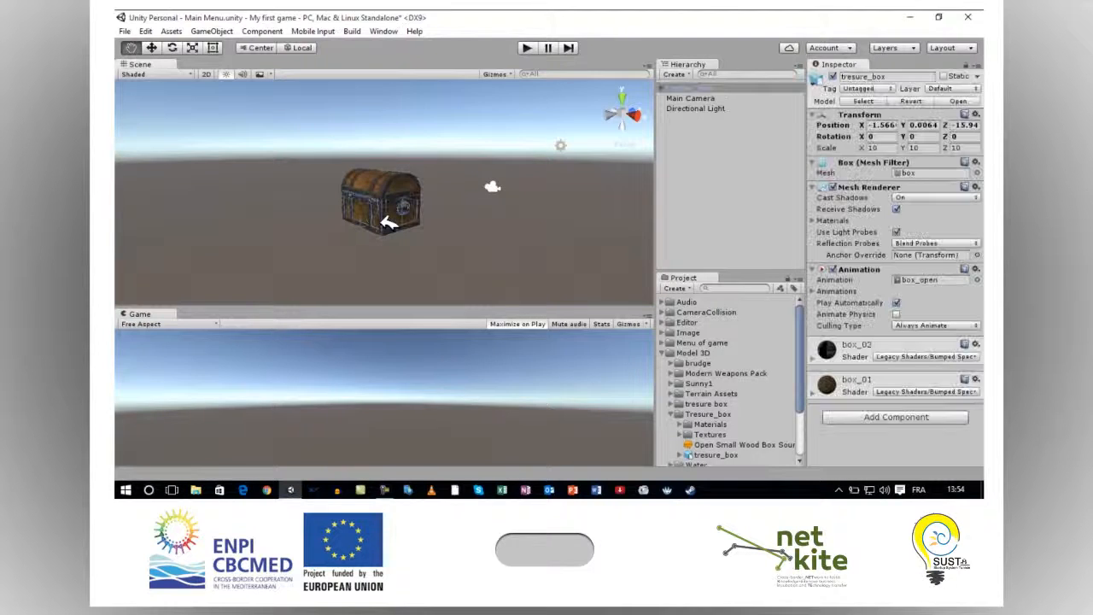
pyautogui.click(151, 48)
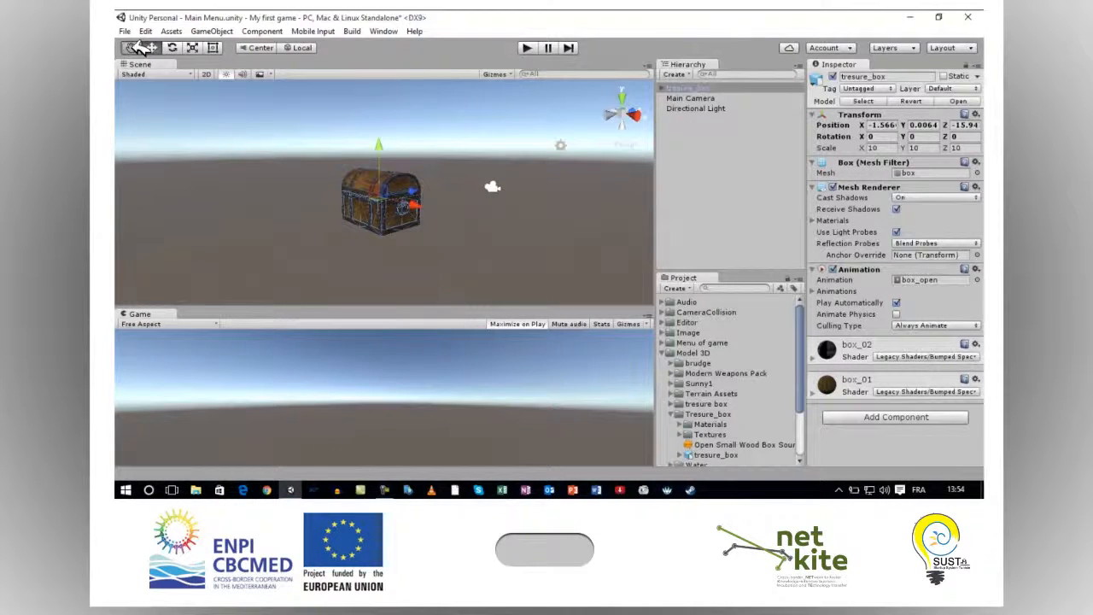
pyautogui.click(132, 48)
pyautogui.moveTo(281, 200); pyautogui.dragTo(405, 380)
pyautogui.moveTo(266, 361); pyautogui.dragTo(482, 224)
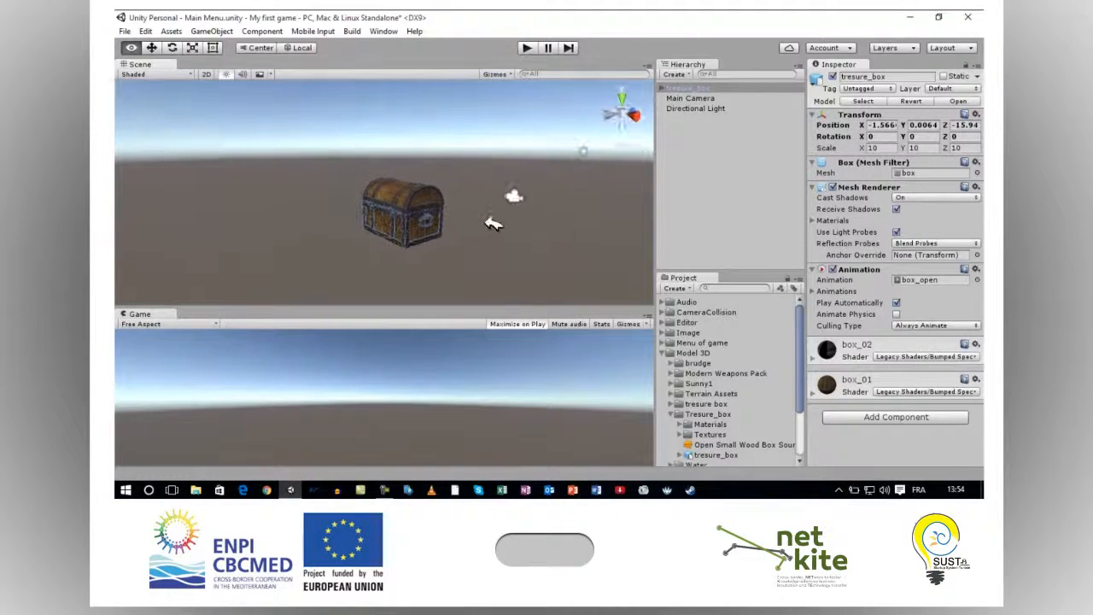
# Step: Move the treasure box into the camera's view, to about X -2.35, Y -0.54, Z -6.51
pyautogui.click(151, 47)
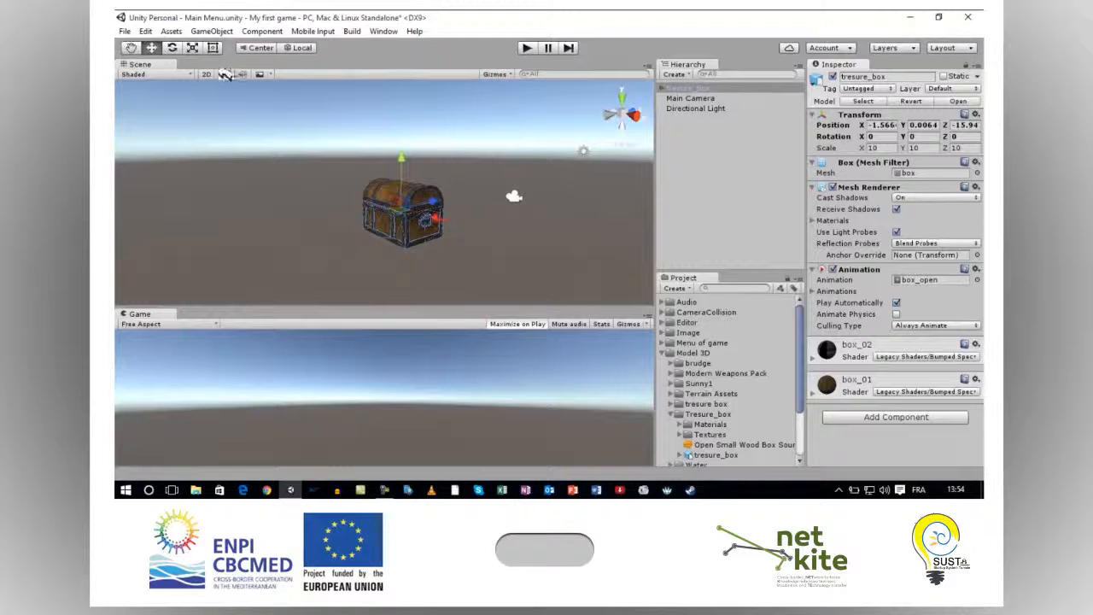
pyautogui.moveTo(444, 224); pyautogui.dragTo(541, 185)
pyautogui.moveTo(487, 126); pyautogui.dragTo(486, 137)
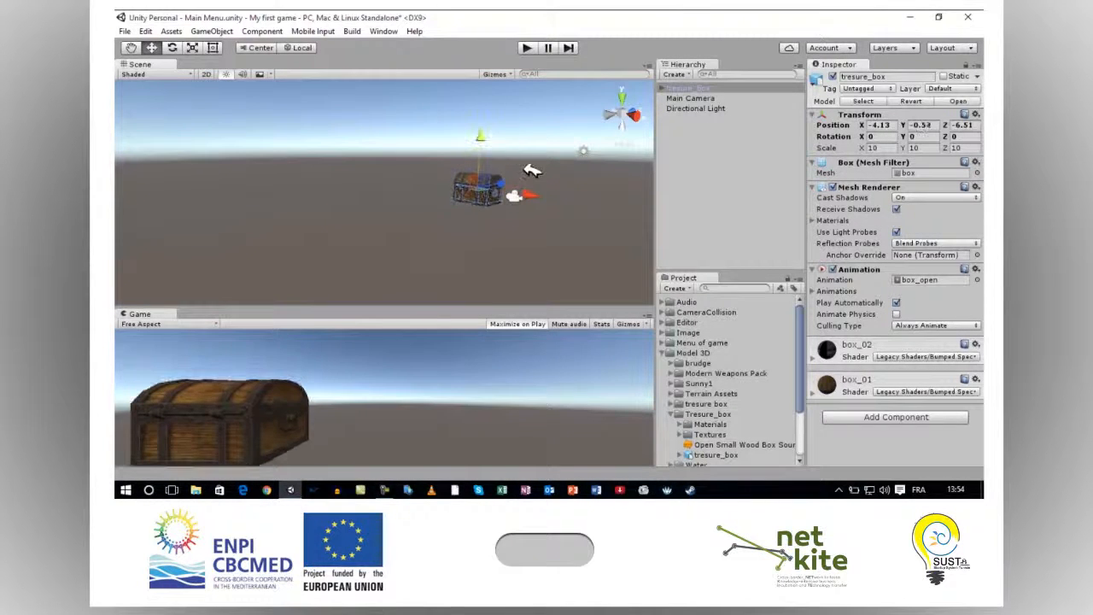
pyautogui.moveTo(531, 195); pyautogui.dragTo(558, 198)
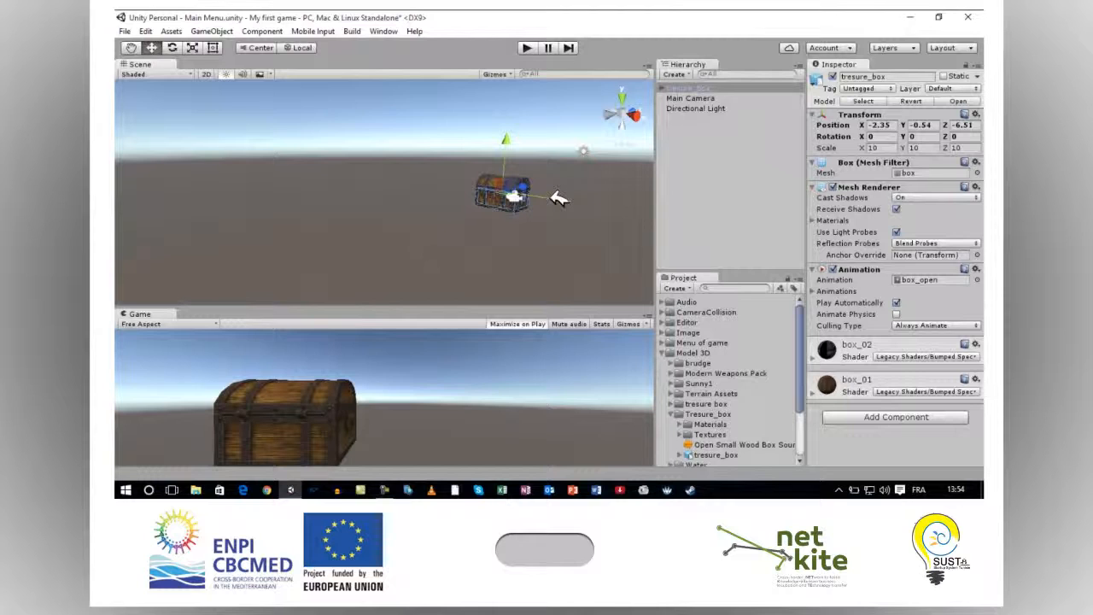
# Step: Rotate the treasure box to about -33.1 degrees on X and -1.0 degree on Z
pyautogui.click(172, 47)
pyautogui.moveTo(496, 167); pyautogui.dragTo(506, 232)
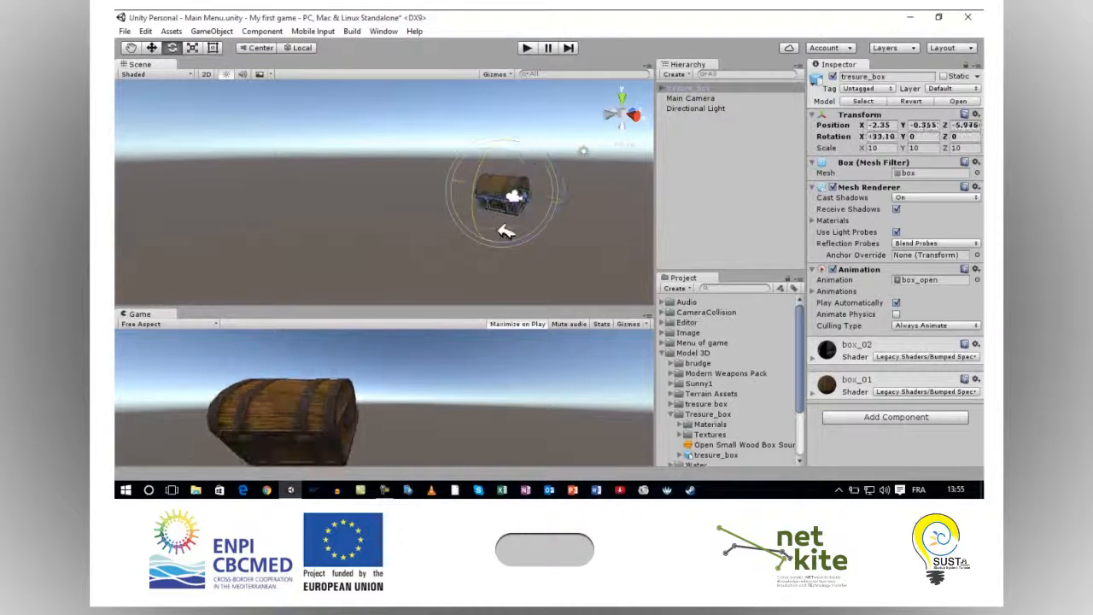
pyautogui.moveTo(540, 162)
pyautogui.mouseDown()
pyautogui.moveTo(441, 136)
pyautogui.moveTo(491, 175)
pyautogui.moveTo(478, 175)
pyautogui.moveTo(480, 141)
pyautogui.moveTo(536, 157)
pyautogui.mouseUp()
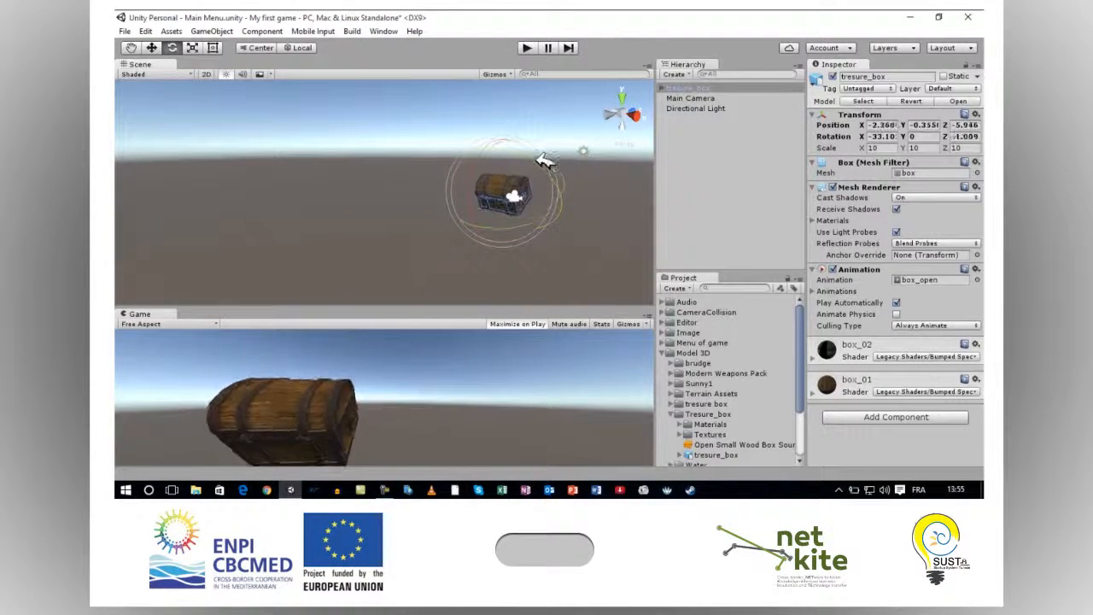
# Step: Scale the treasure box uniformly to about 11.07, try stretching it along single axes, and undo the stretching
pyautogui.click(192, 47)
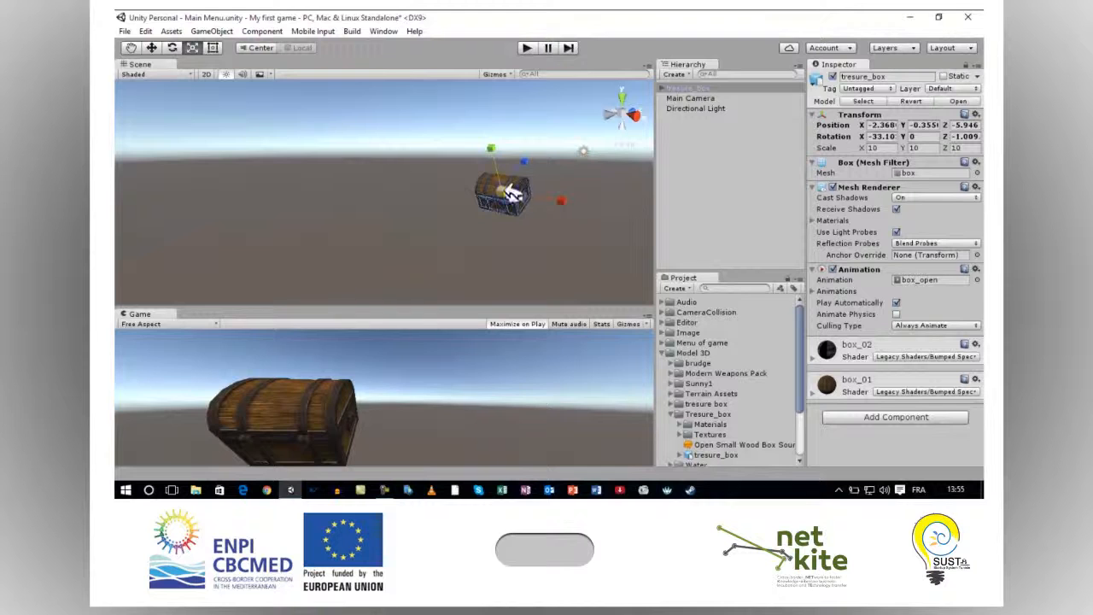
pyautogui.moveTo(513, 193); pyautogui.dragTo(572, 205)
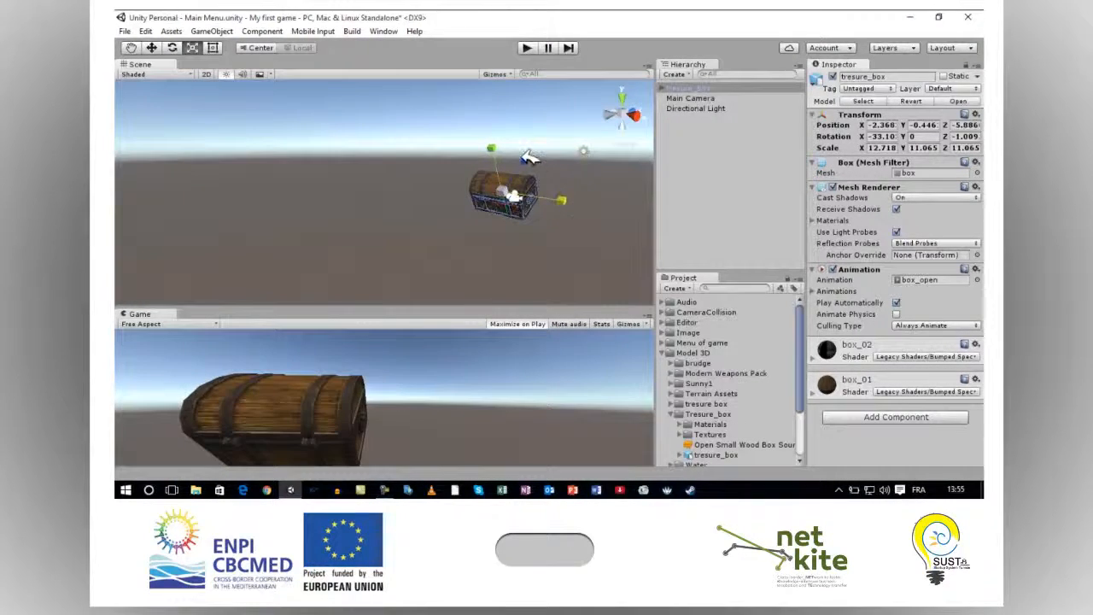
pyautogui.moveTo(524, 159); pyautogui.dragTo(554, 135)
pyautogui.hotkey('ctrl', 'z')
pyautogui.hotkey('ctrl', 'z')
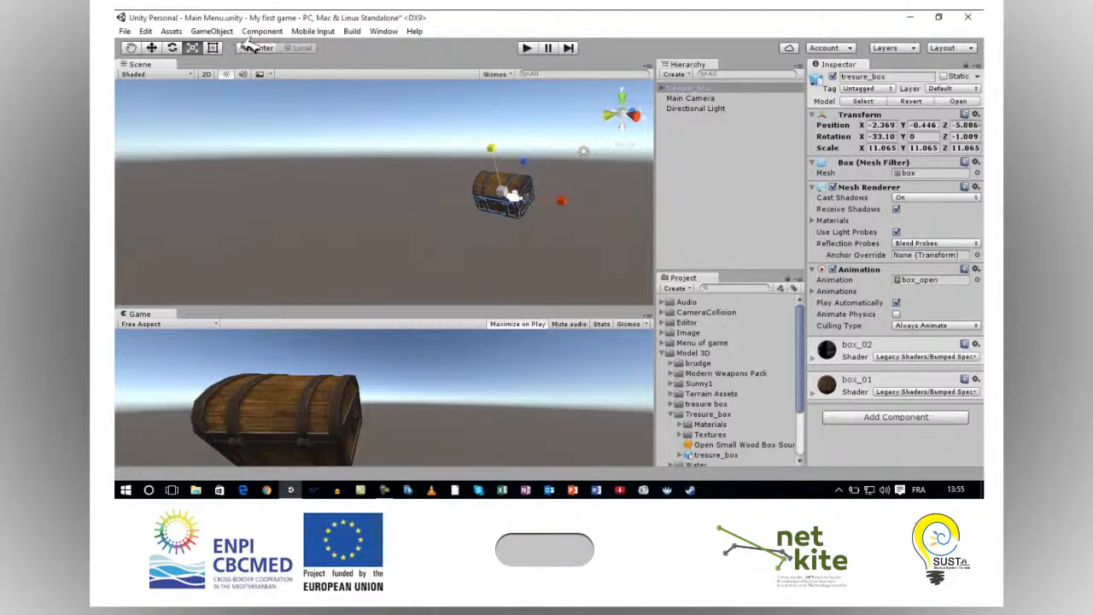
# Step: Resize the treasure box with the Rect tool to a scale of about 13.34 on X and 17.78 on Z, centred before the camera
pyautogui.click(215, 47)
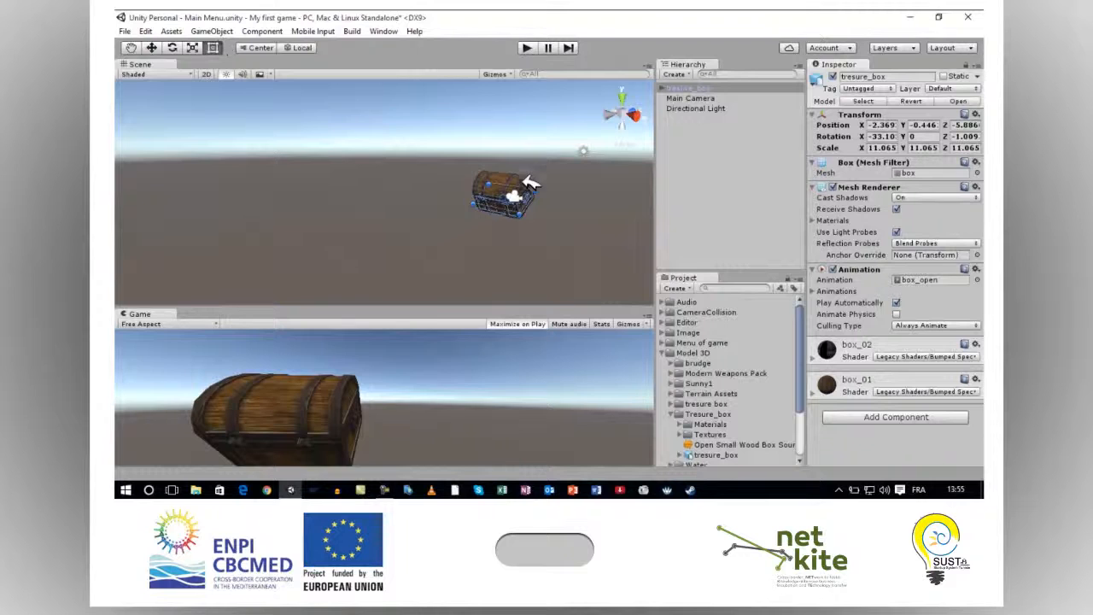
pyautogui.moveTo(530, 190); pyautogui.dragTo(553, 207)
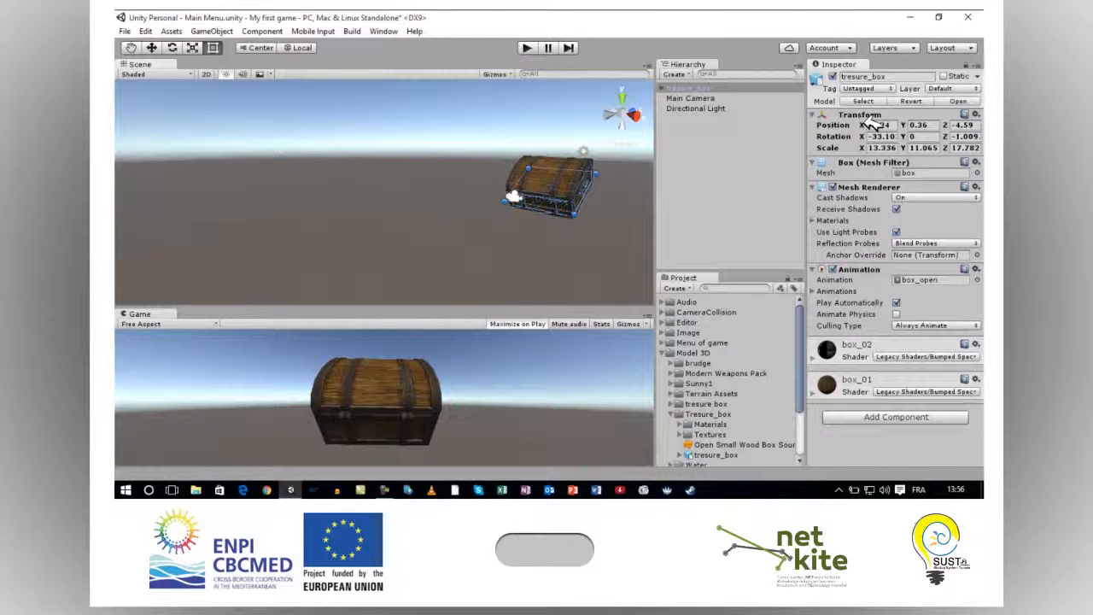
# Step: Set the treasure box's X position to -0.19 and X rotation to 530.13 in its Transform, and increase its X scale
pyautogui.moveTo(871, 125); pyautogui.dragTo(877, 130)
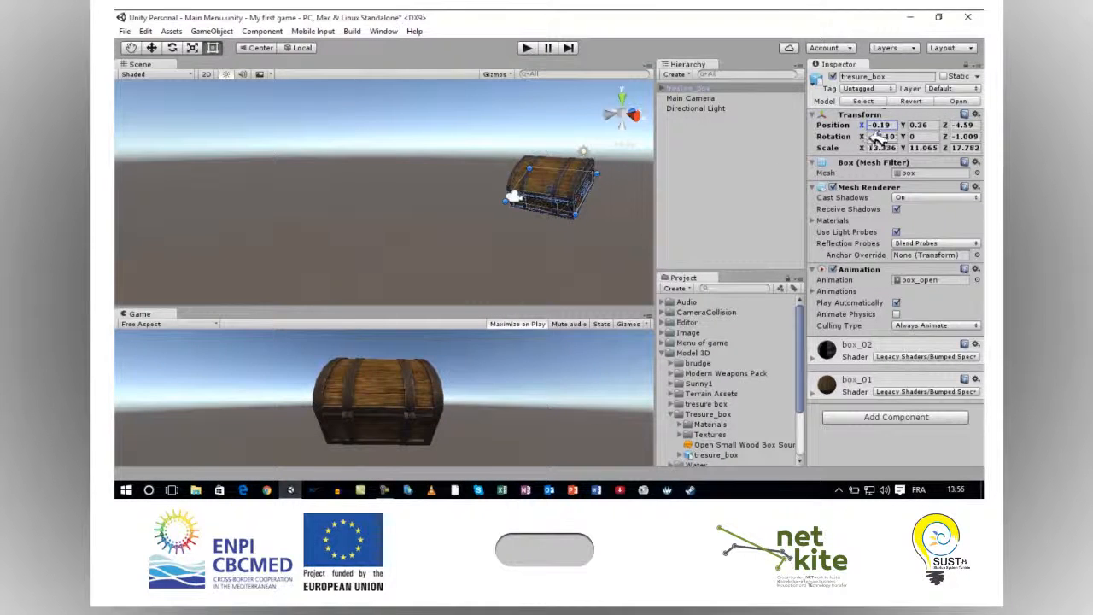
pyautogui.moveTo(871, 143)
pyautogui.mouseDown()
pyautogui.moveTo(914, 139)
pyautogui.moveTo(864, 148)
pyautogui.moveTo(889, 148)
pyautogui.mouseUp()
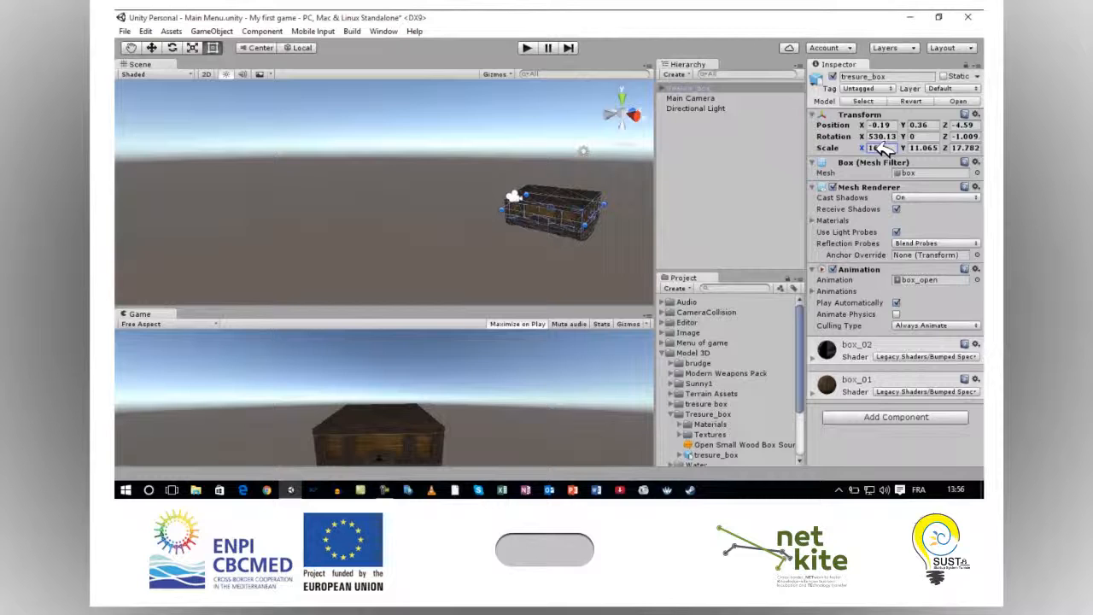